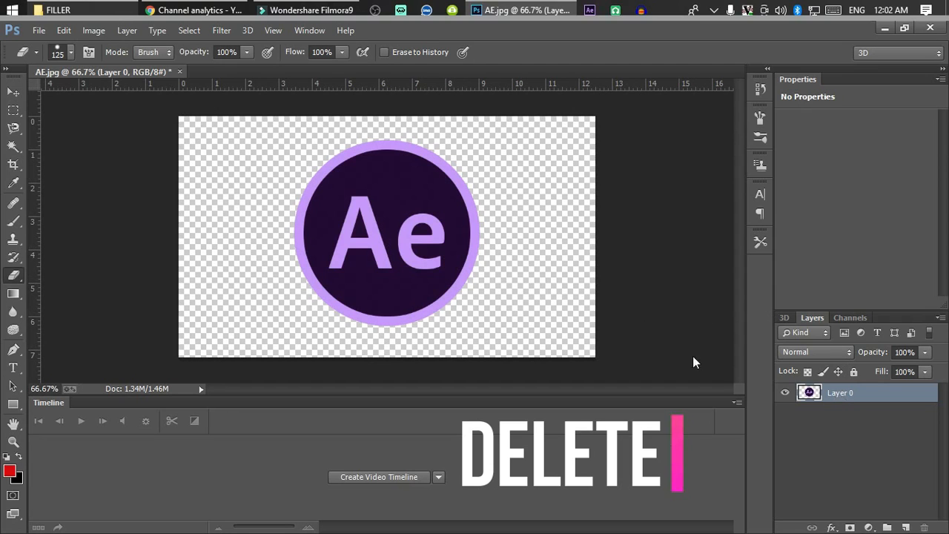
Create a new 5 x 5 inch document at 75 pixels/inch, in RGB colour with a white background.
left_click(38, 31)
left_click(71, 47)
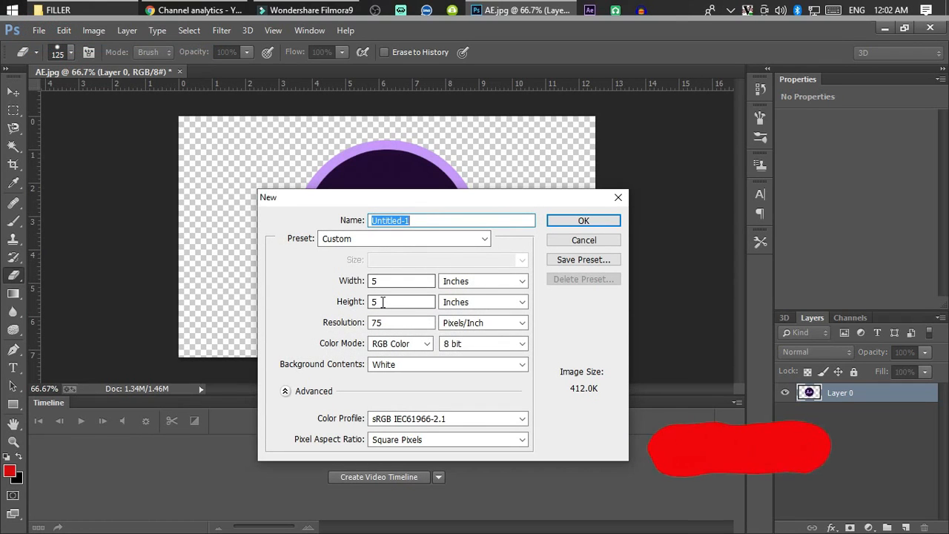
left_click(584, 223)
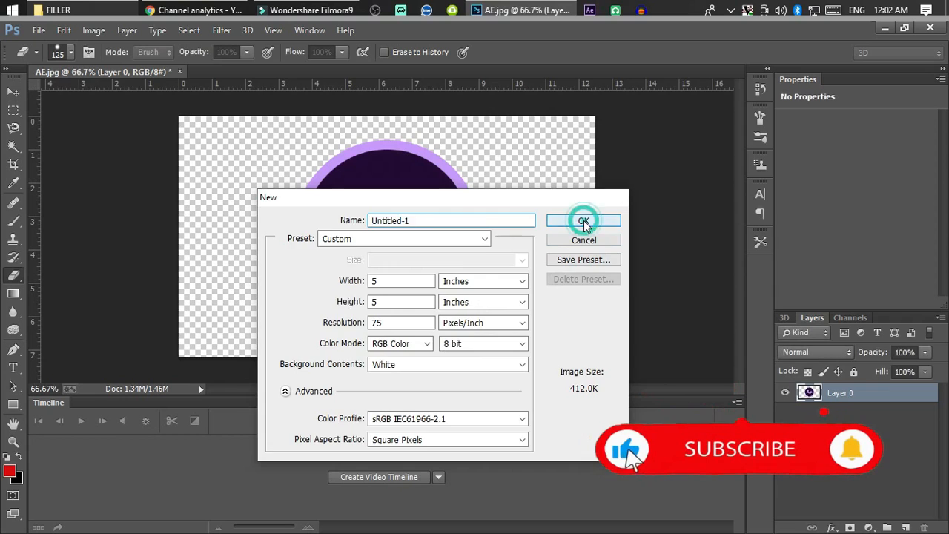
Convert the logo layer in AE.jpg to a smart object.
left_click(126, 71)
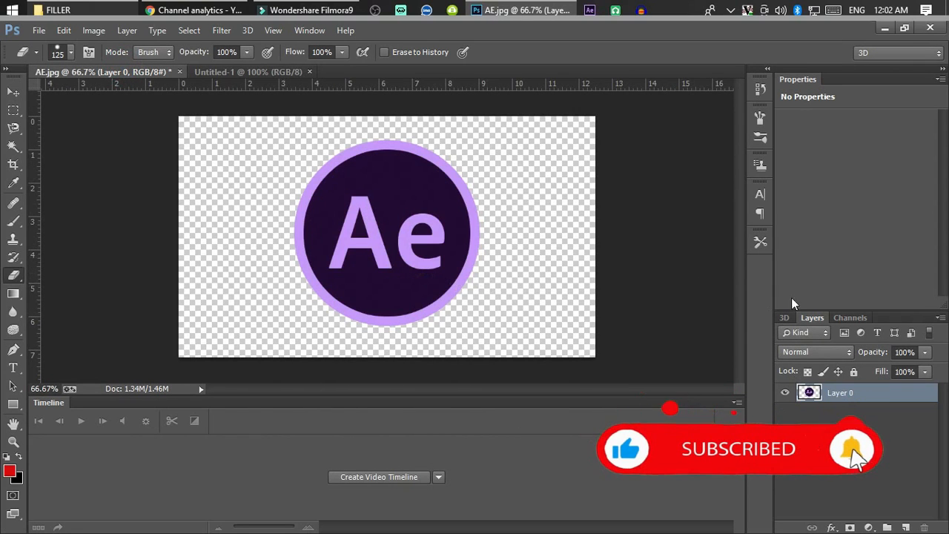
right_click(866, 398)
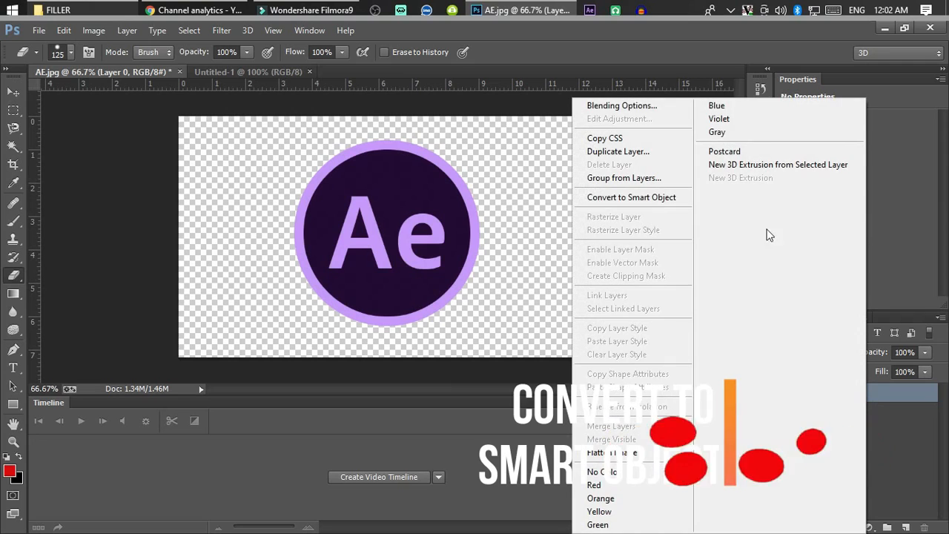
left_click(631, 197)
Move the Ae logo layer from AE.jpg into the Untitled-1 document with the Move tool.
left_click(14, 95)
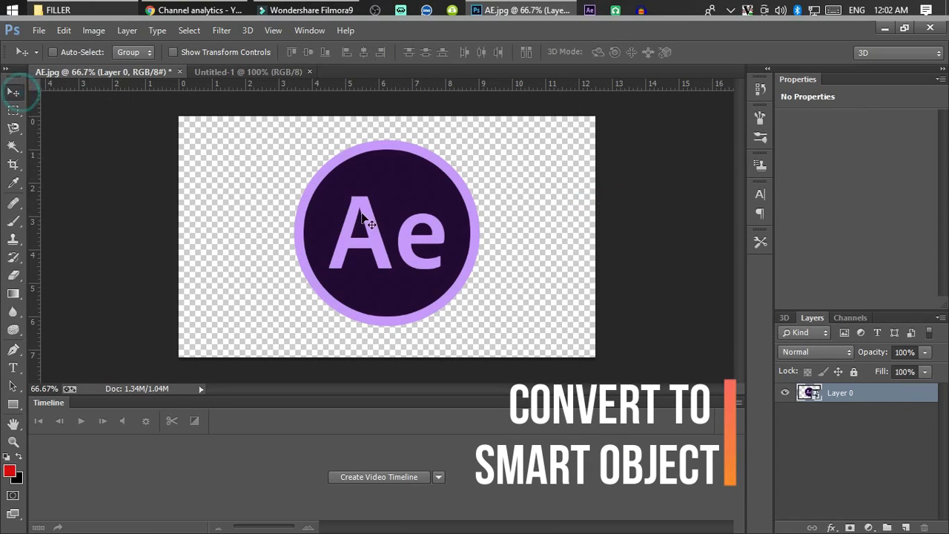
mouse_move(387, 221)
left_mouse_down()
mouse_move(253, 72)
mouse_move(355, 210)
mouse_move(386, 229)
left_mouse_up()
left_click_drag(424, 265, 446, 273)
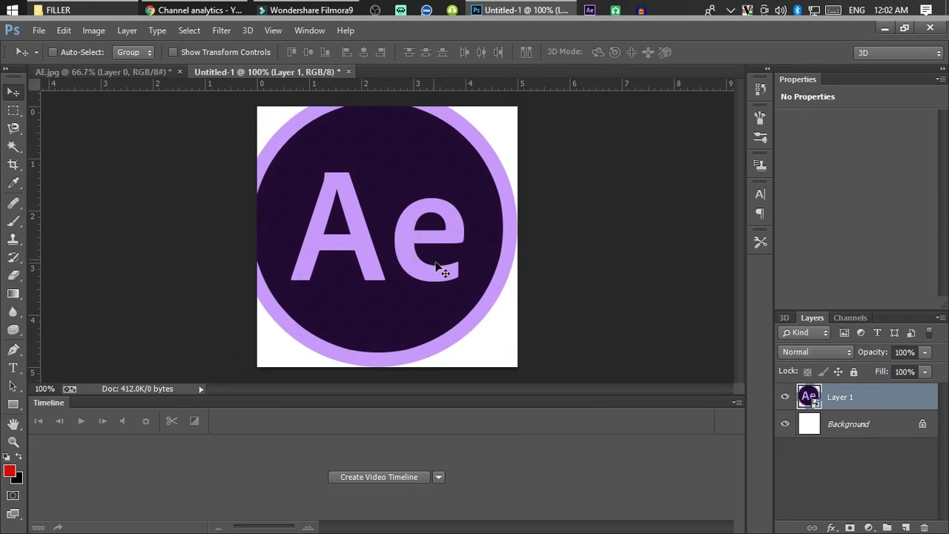
Scale the logo to about 83% and centre it on the square canvas with a narrow margin on all sides.
key("ctrl+t")
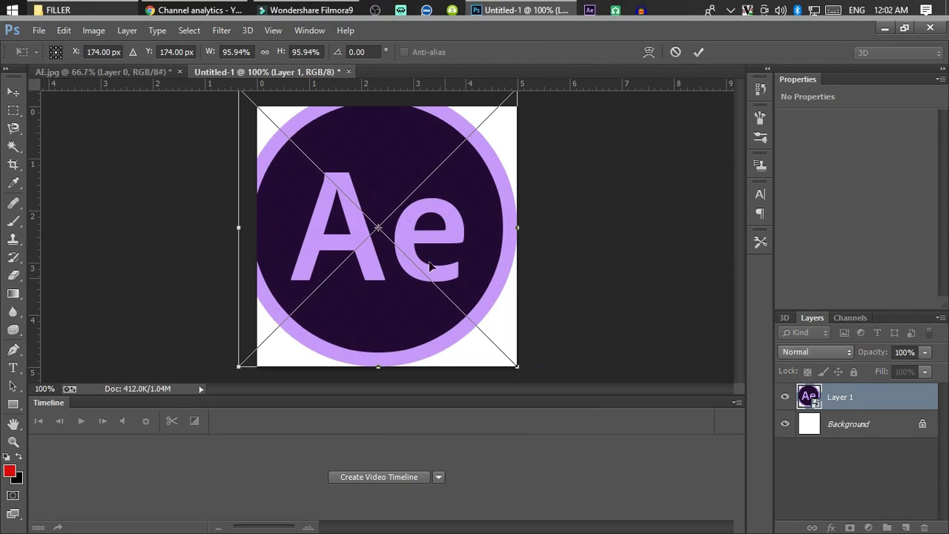
scroll(295, 245, "down", 1)
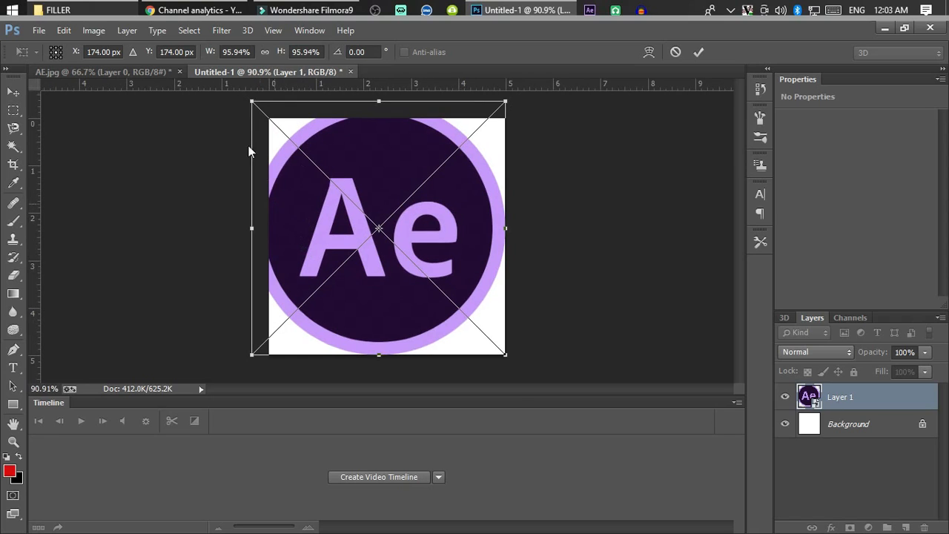
left_click_drag(253, 100, 273, 122)
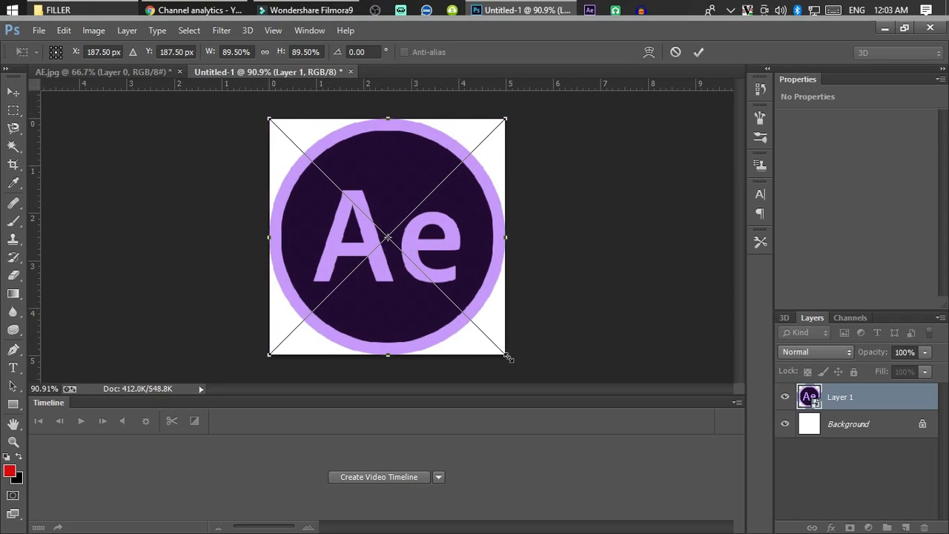
left_click_drag(503, 354, 500, 351)
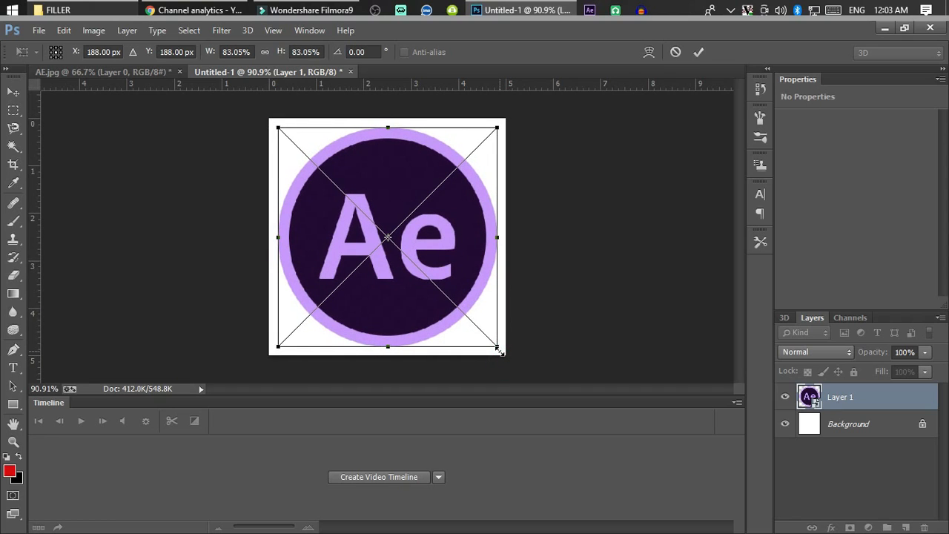
key("Return")
Delete the white Background layer and create a new 3D extrusion from the logo layer.
left_click(874, 428)
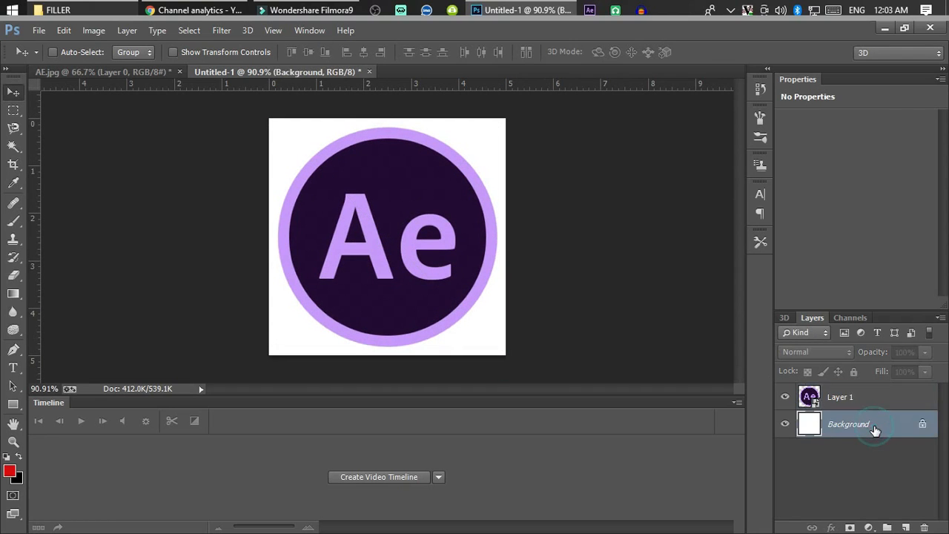
key("Delete")
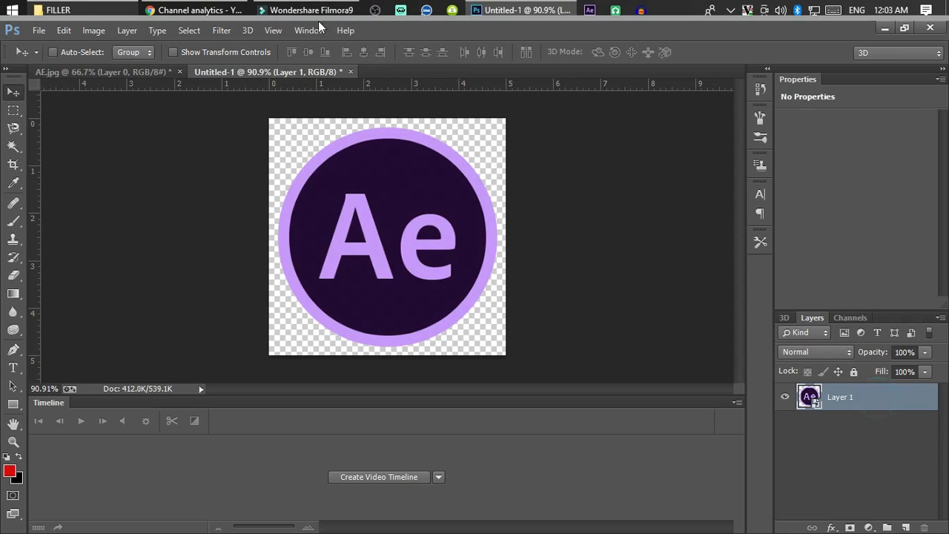
left_click(247, 30)
left_click(302, 79)
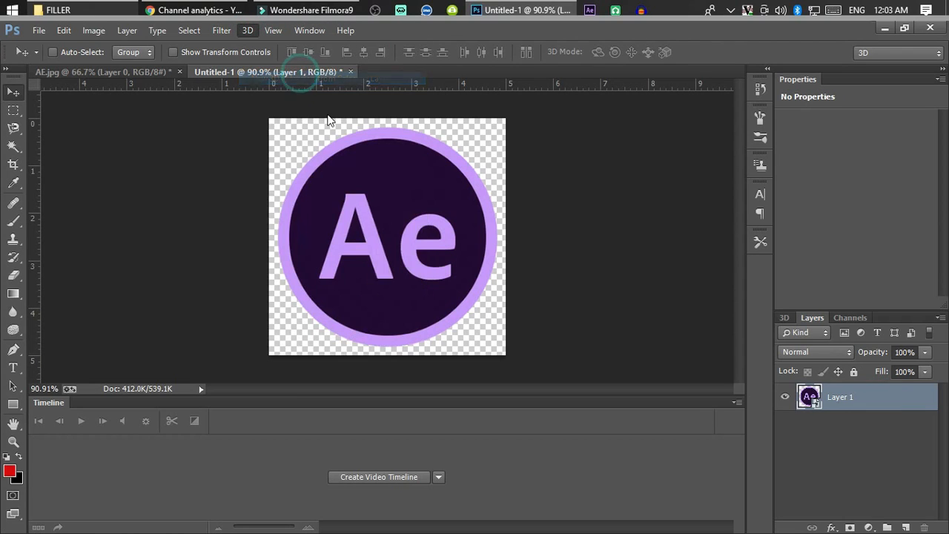
left_click(489, 232)
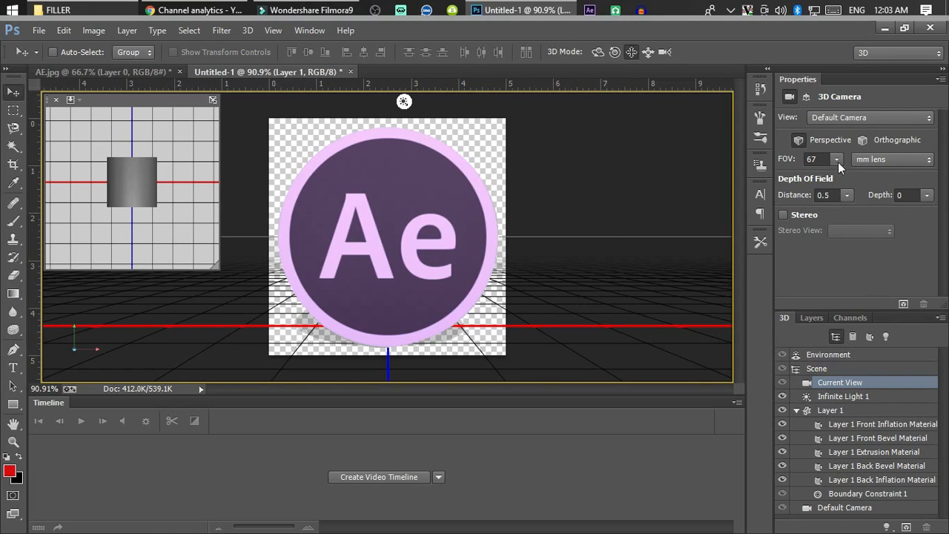
Turn off Catch Shadows and Cast Shadows for the Layer 1 mesh and set its extrusion depth to 40.
left_click(830, 410)
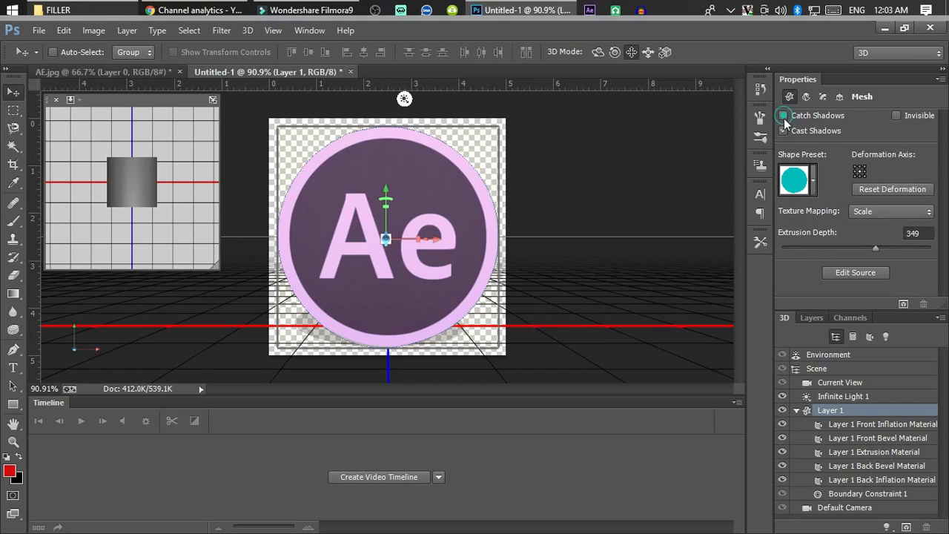
left_click(918, 234)
type("40")
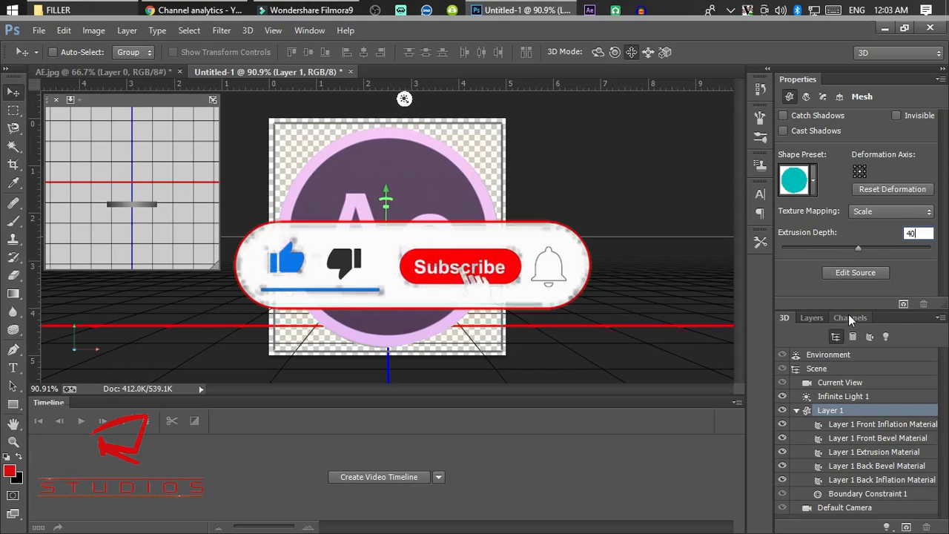
Set the diffuse colour of the Layer 1 Extrusion Material to the light purple sampled from the logo's ring.
left_click(874, 452)
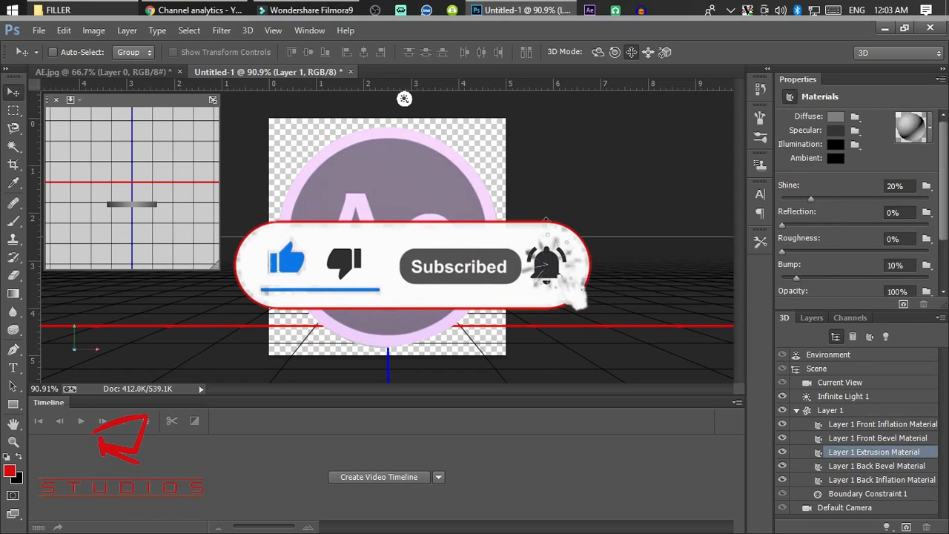
left_click(835, 116)
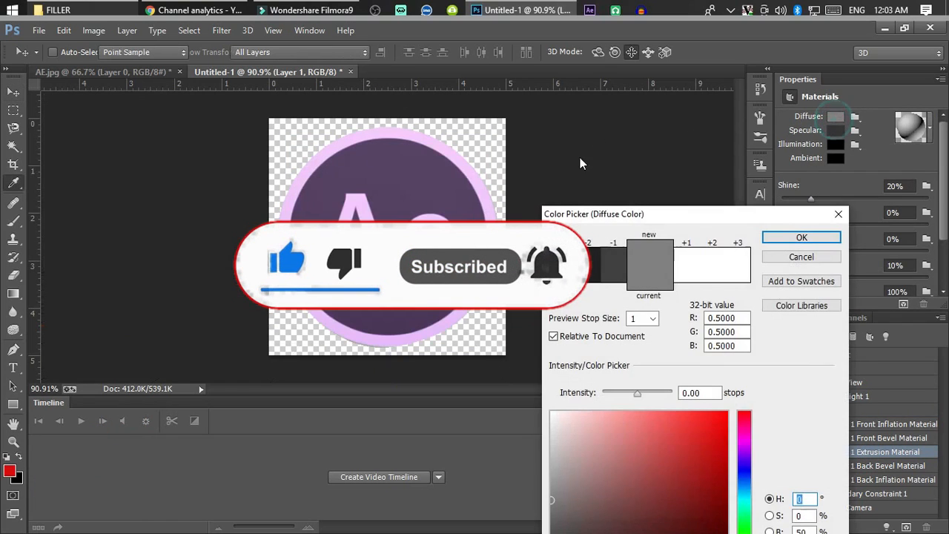
left_click(486, 206)
left_click(801, 237)
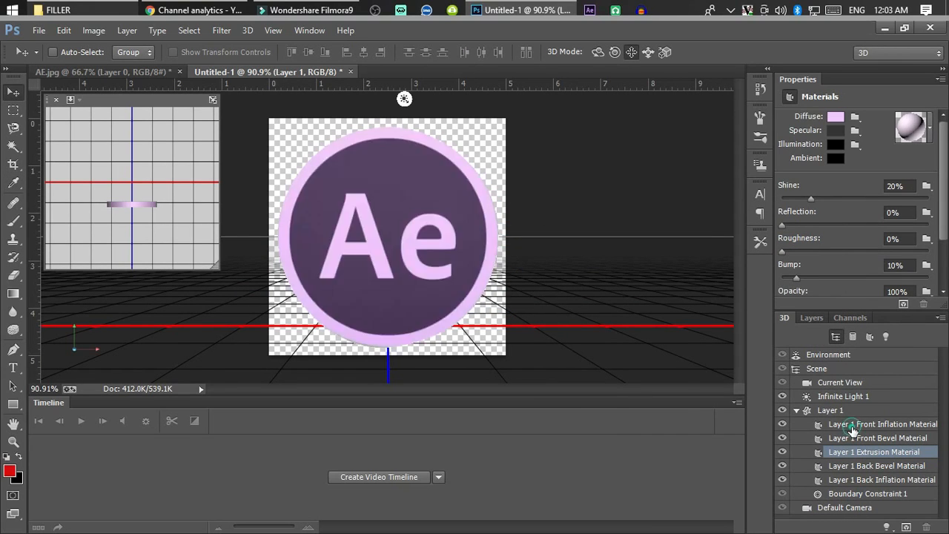
Set the Layer 1 Front Inflation Material's shine to 33% and raise its reflection slightly.
left_click(851, 425)
left_click(830, 199)
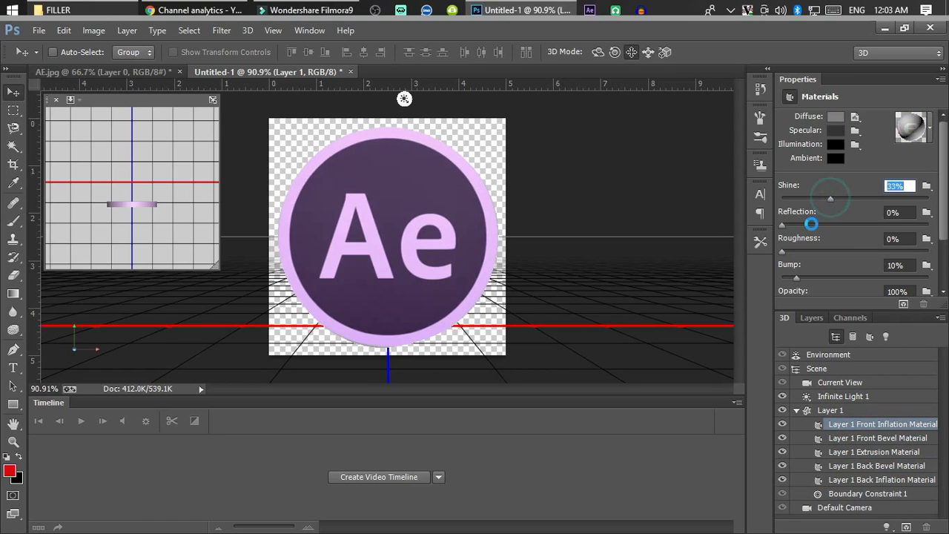
left_click(797, 225)
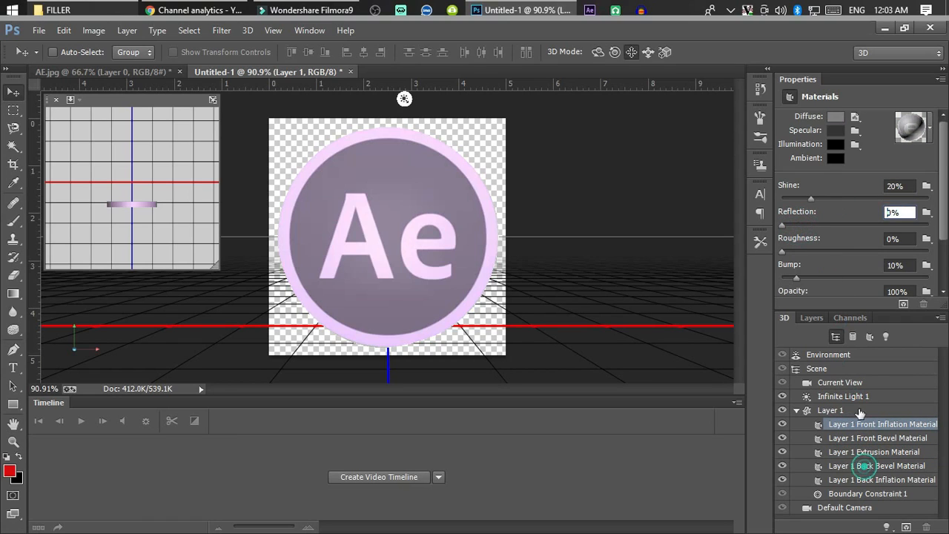
Set the Layer 1 Back Bevel Material's shine to 35% and raise its reflection slightly.
left_click(864, 465)
left_click(833, 199)
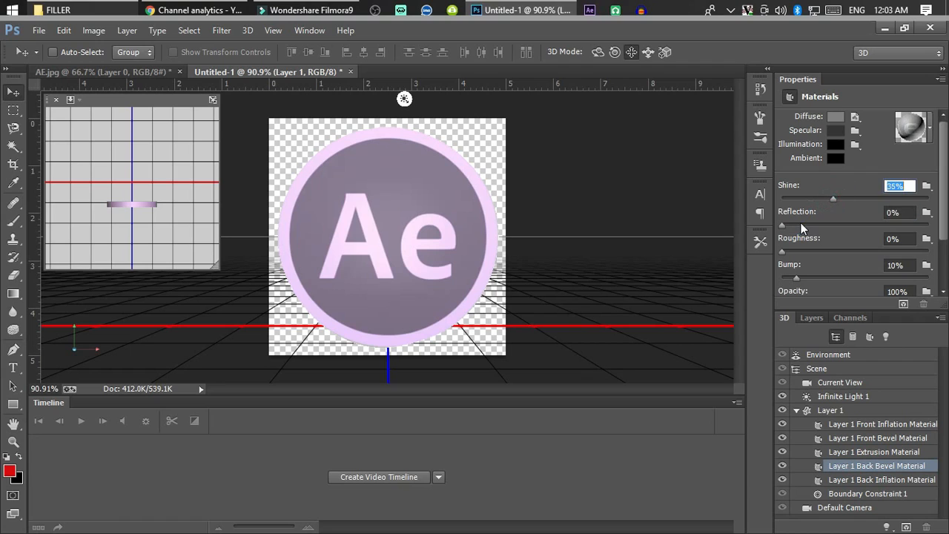
left_click(793, 224)
Set the Layer 1 Extrusion Material's shine to 40% and raise its reflection slightly.
left_click(861, 452)
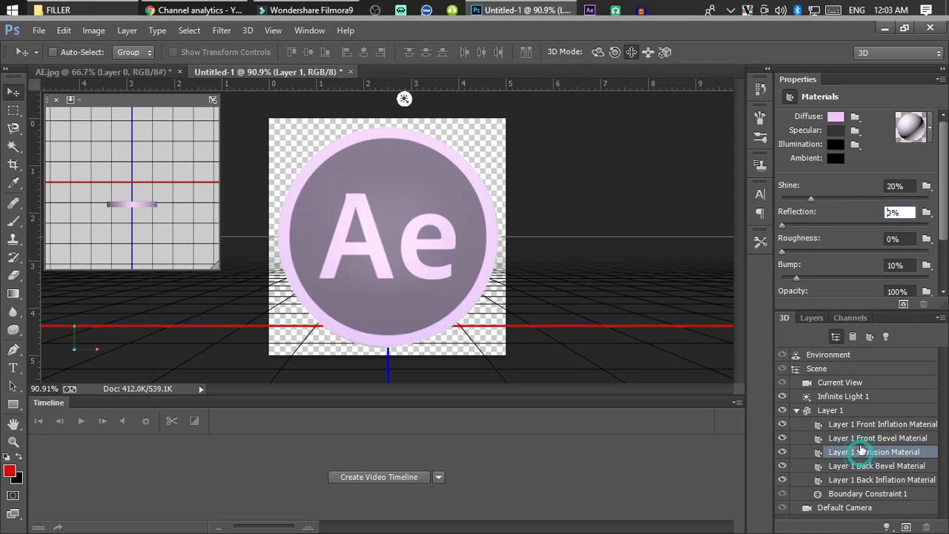
left_click(843, 199)
left_click(795, 225)
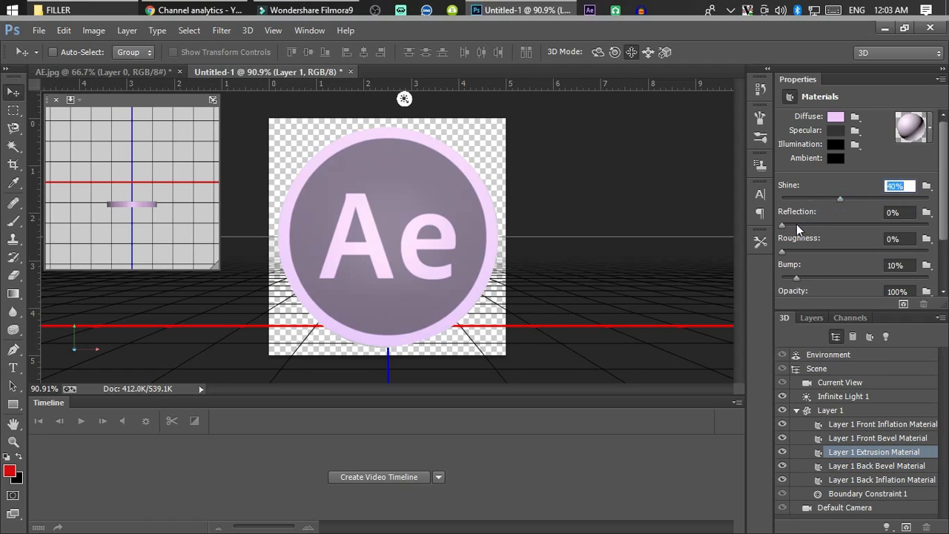
Select the Layer 1 mesh and create a video timeline for the 3D logo.
left_click(834, 411)
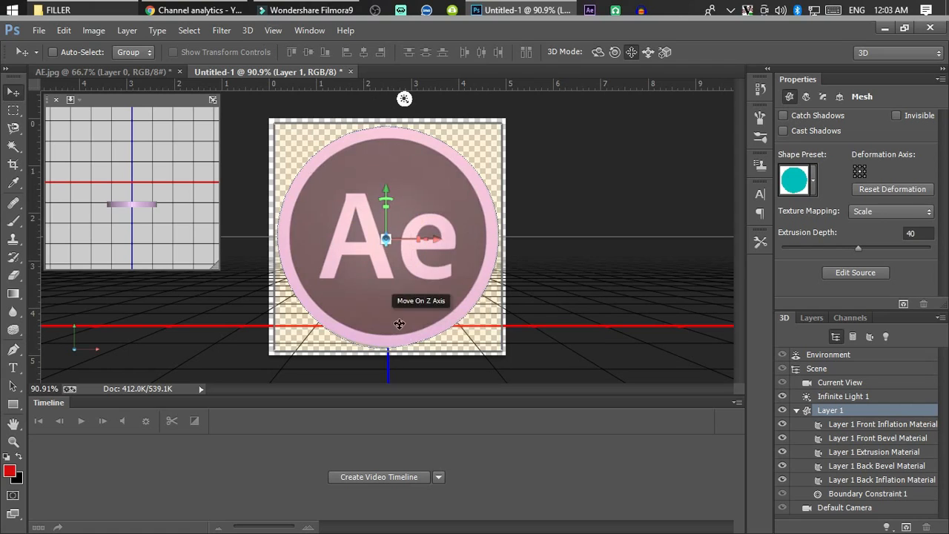
left_click(311, 31)
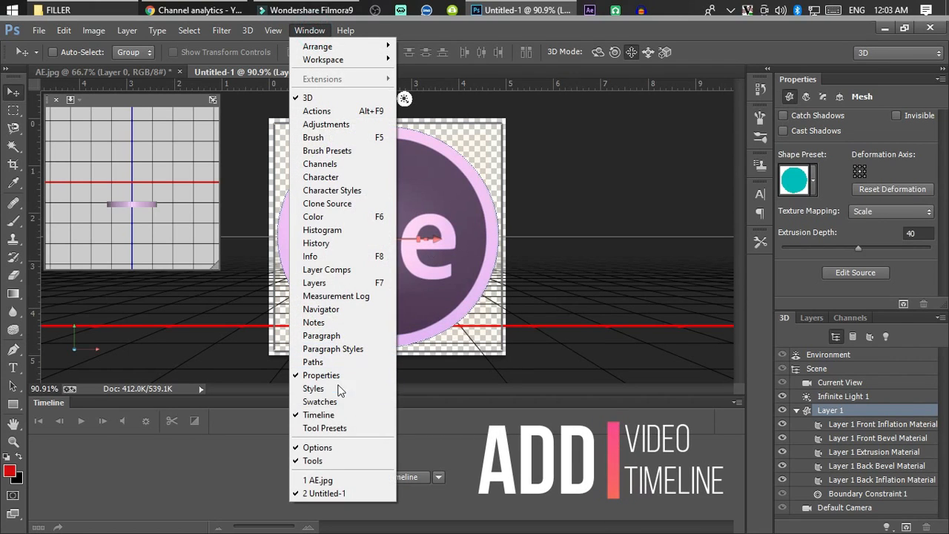
left_click(370, 416)
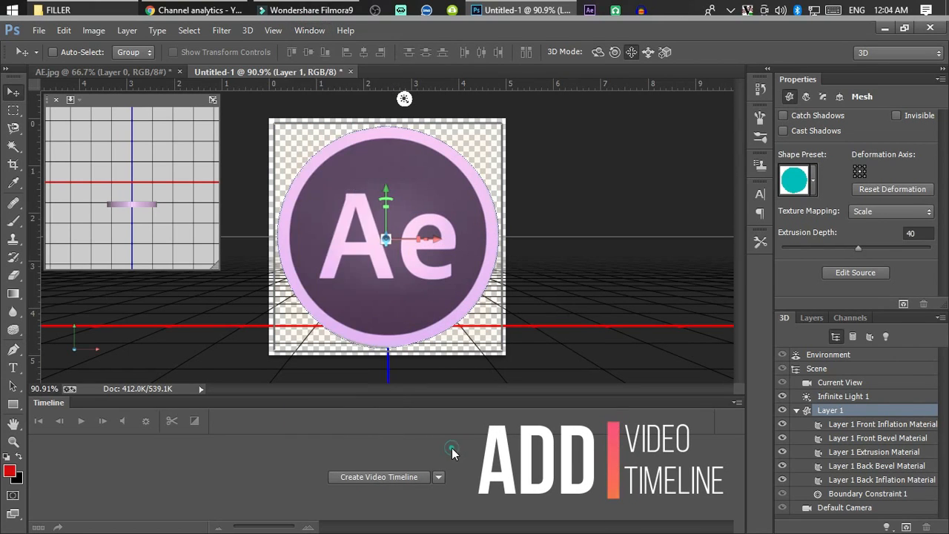
left_click(412, 476)
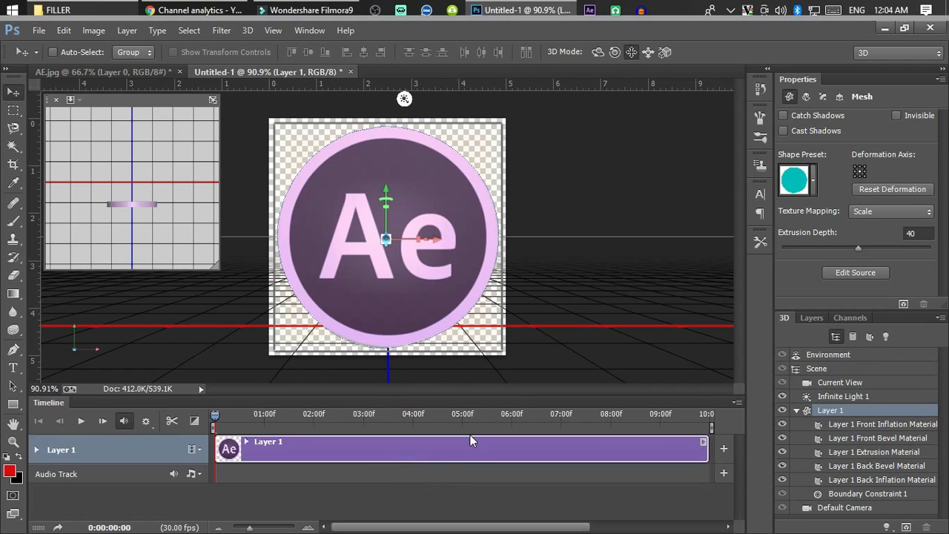
Expand Layer 1's 3D Meshes properties in an enlarged timeline and add a Layer 1 mesh keyframe at 0:00:00:00.
left_click(34, 450)
mouse_move(739, 460)
left_mouse_down()
mouse_move(740, 472)
mouse_move(741, 457)
left_mouse_up()
left_click(741, 450)
left_click_drag(650, 396, 646, 311)
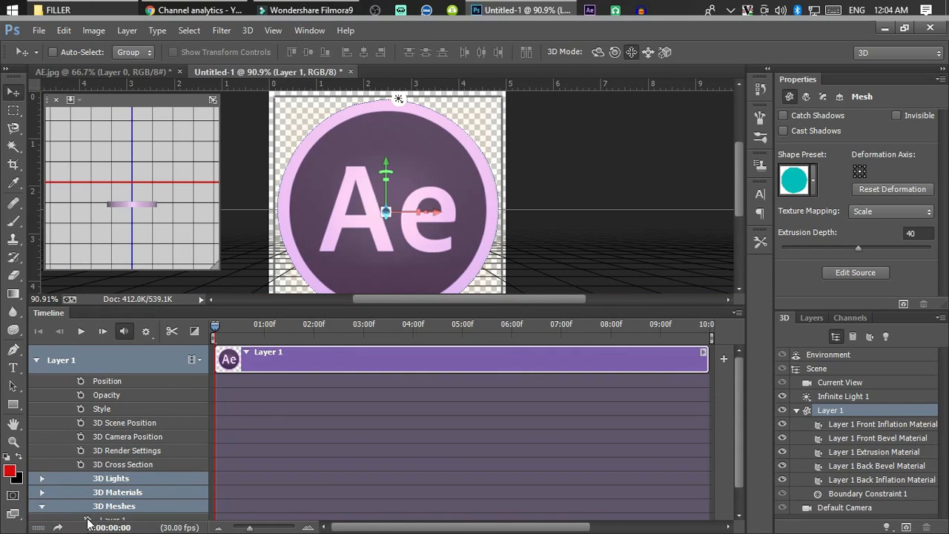
left_click_drag(740, 435, 740, 465)
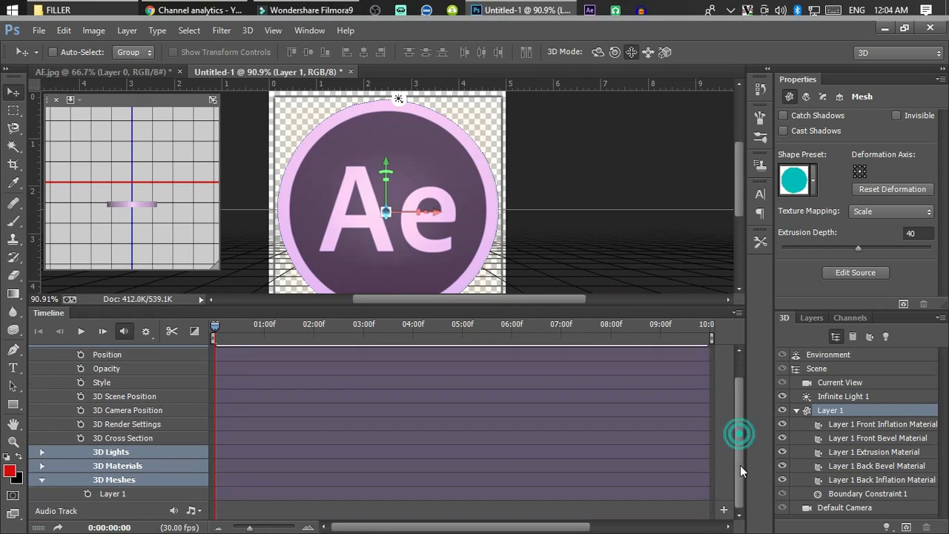
left_click(88, 493)
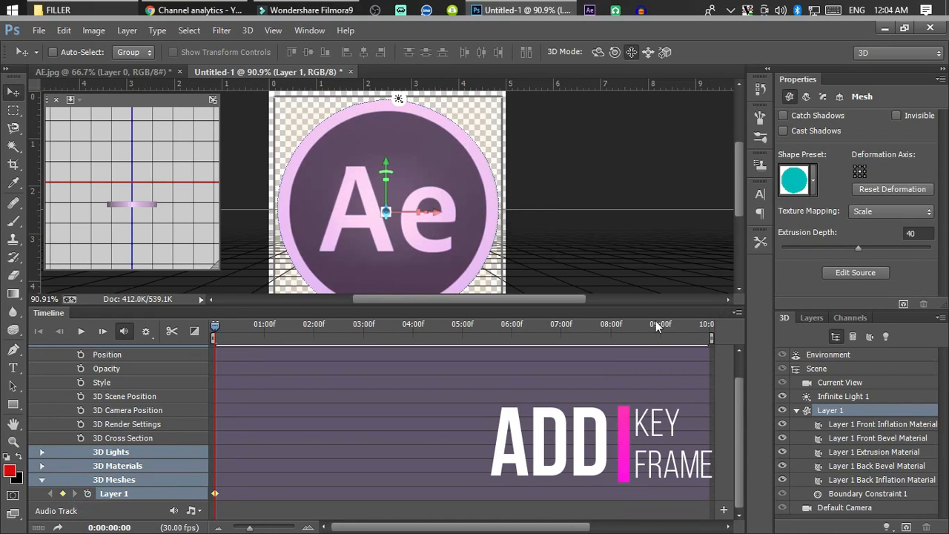
Try turning the Layer 1 mesh around its vertical axis at 0:00:00:00 and bring it back to face front.
left_click_drag(655, 304, 655, 305)
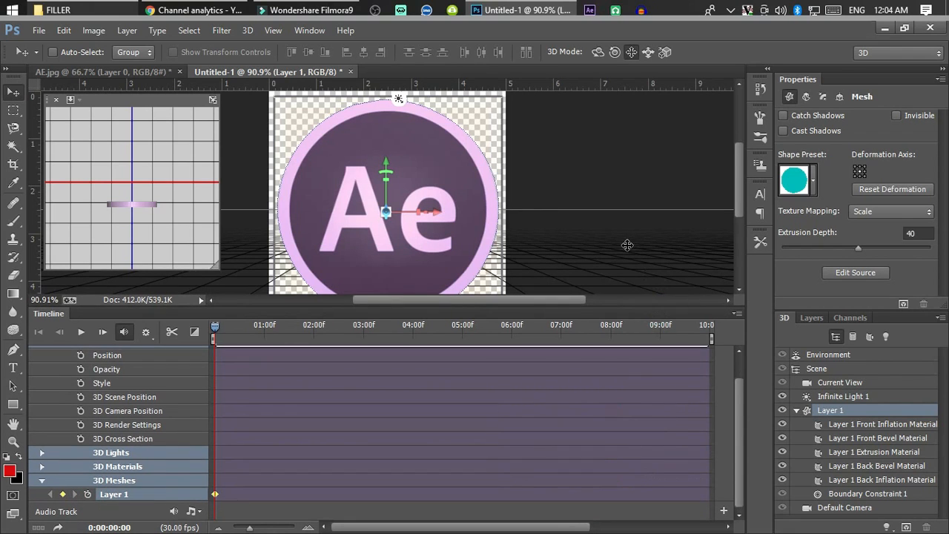
scroll(626, 247, "down", 1)
key("alt")
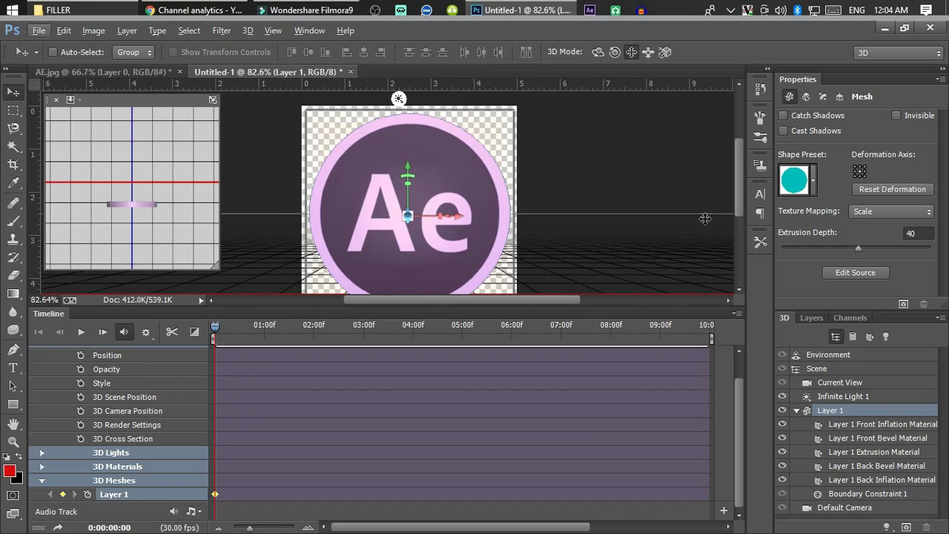
left_click_drag(740, 195, 739, 204)
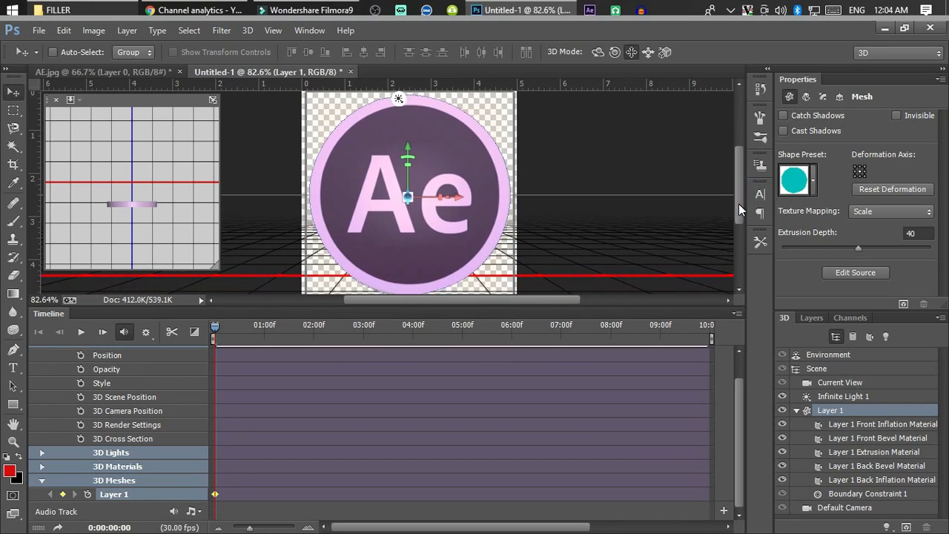
left_click(839, 96)
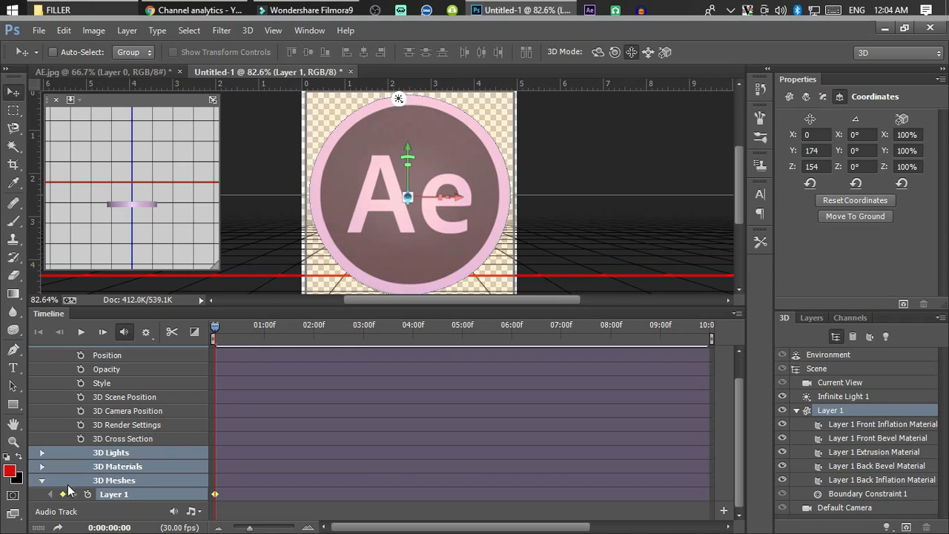
left_click_drag(423, 187, 539, 208)
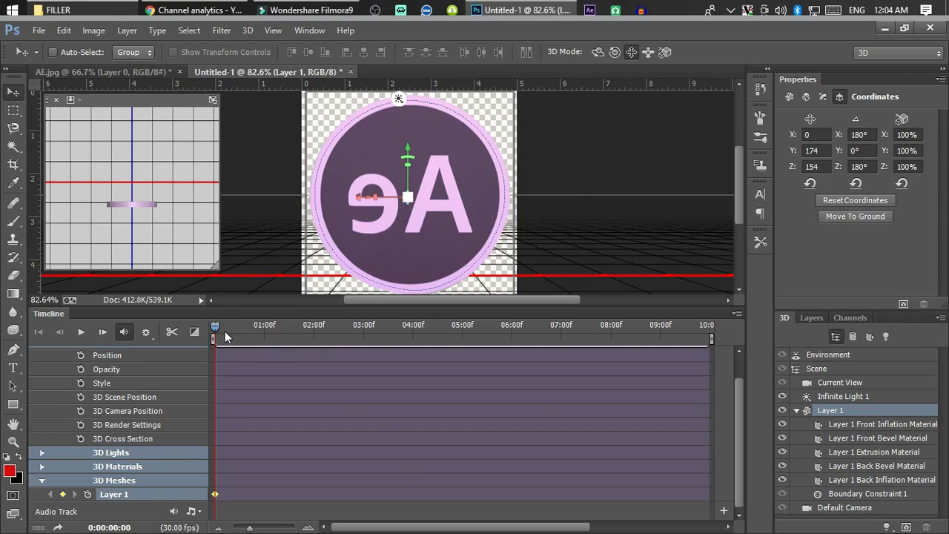
key("Left")
key("Left")
key("Left")
key("Left")
key("Left")
key("Left")
key("Left")
key("Left")
key("Left")
key("Left")
key("Left")
key("Left")
key("Left")
key("Left")
key("Left")
key("Left")
key("Left")
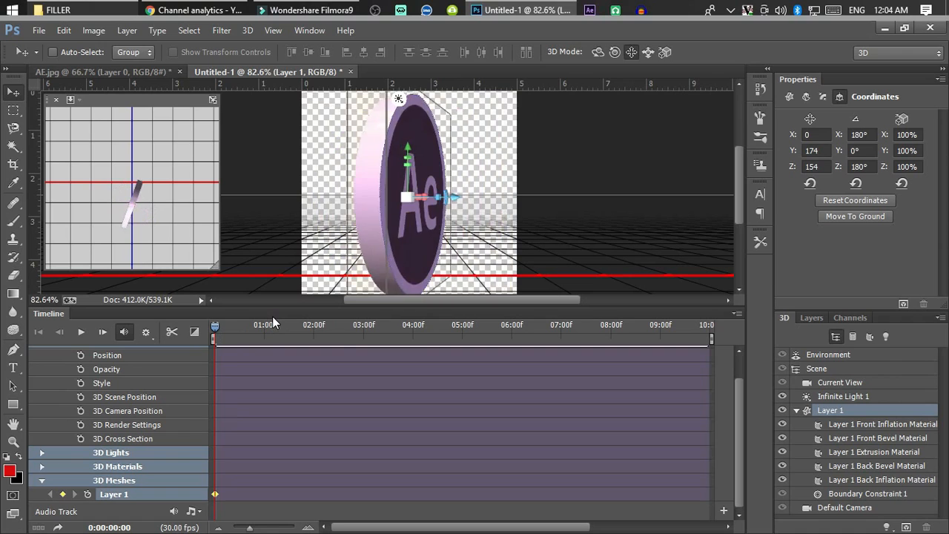
key("Left")
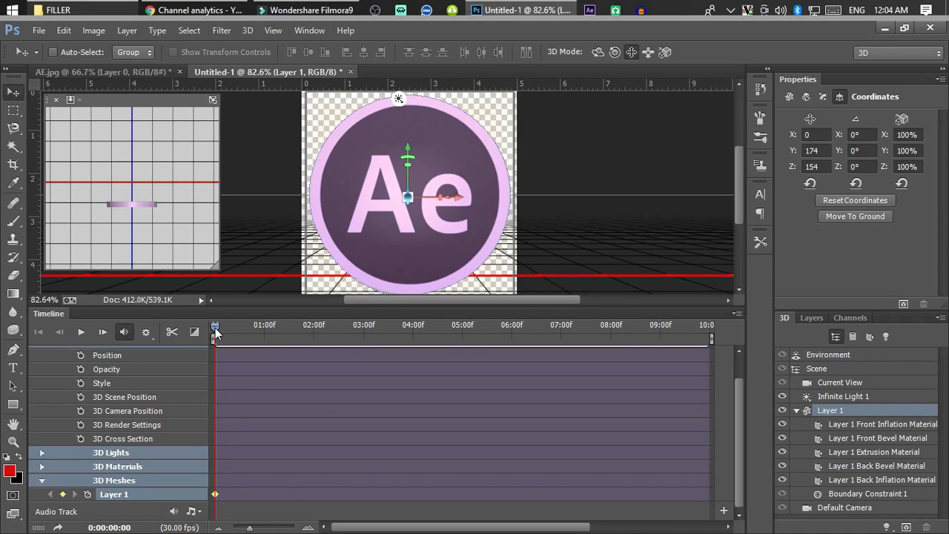
At 0:00:05:00, rotate the Layer 1 mesh half a turn around its vertical axis so its back faces forward.
left_click(463, 331)
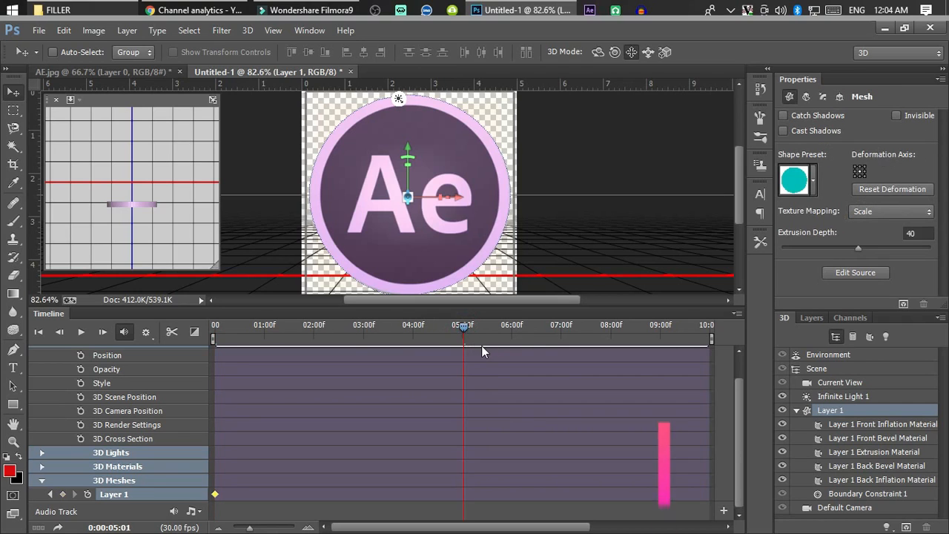
left_click_drag(463, 325, 462, 325)
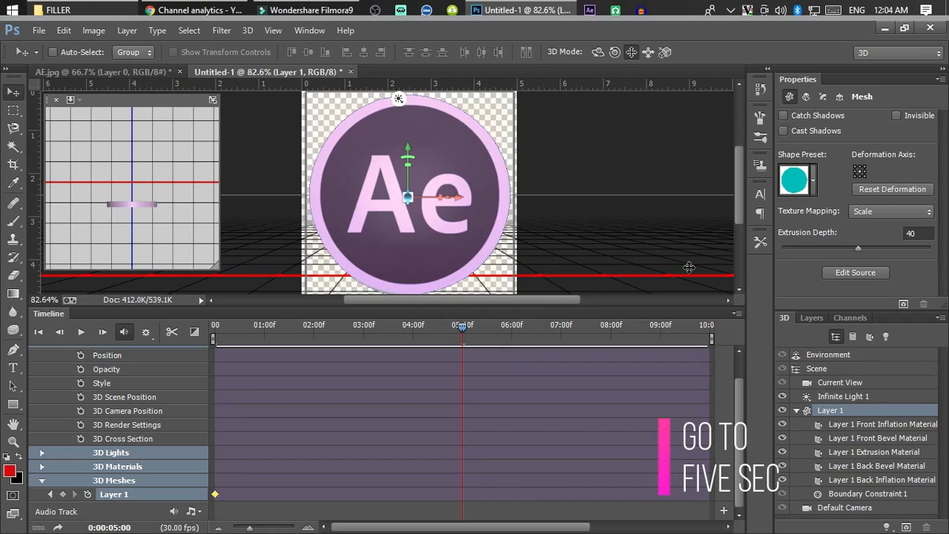
left_click(840, 99)
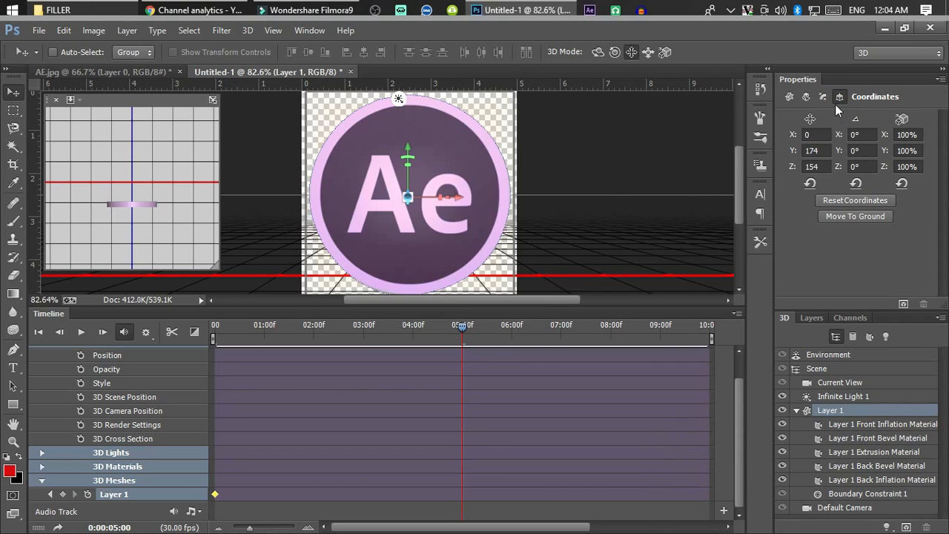
left_click_drag(498, 198, 460, 216)
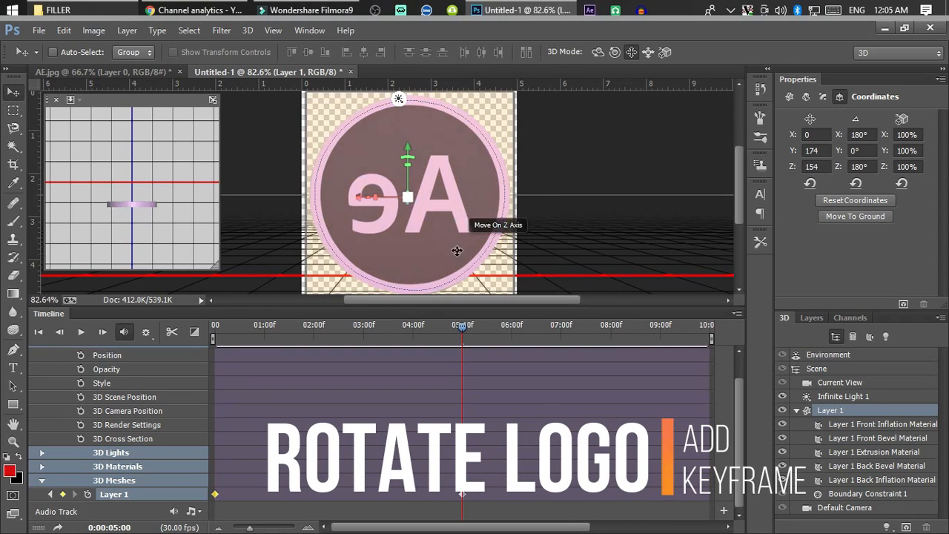
At 0:00:09:29, rotate the Layer 1 mesh around its vertical axis until it faces front at 0°.
left_click_drag(461, 331, 720, 338)
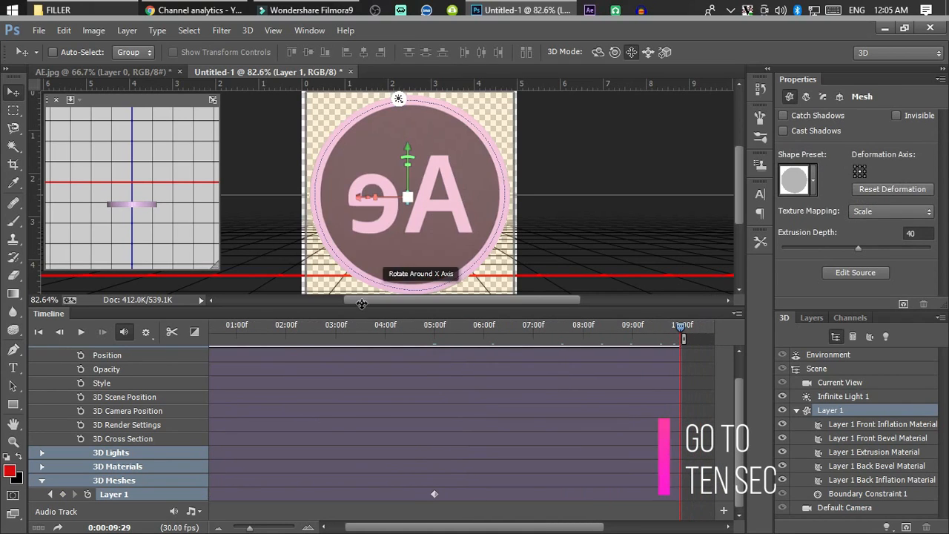
left_click(843, 98)
key("Right")
key("Right")
key("Right")
key("Right")
key("Right")
key("Right")
key("Right")
key("Right")
key("Right")
key("Right")
key("Right")
key("Right")
key("Right")
key("Right")
key("Right")
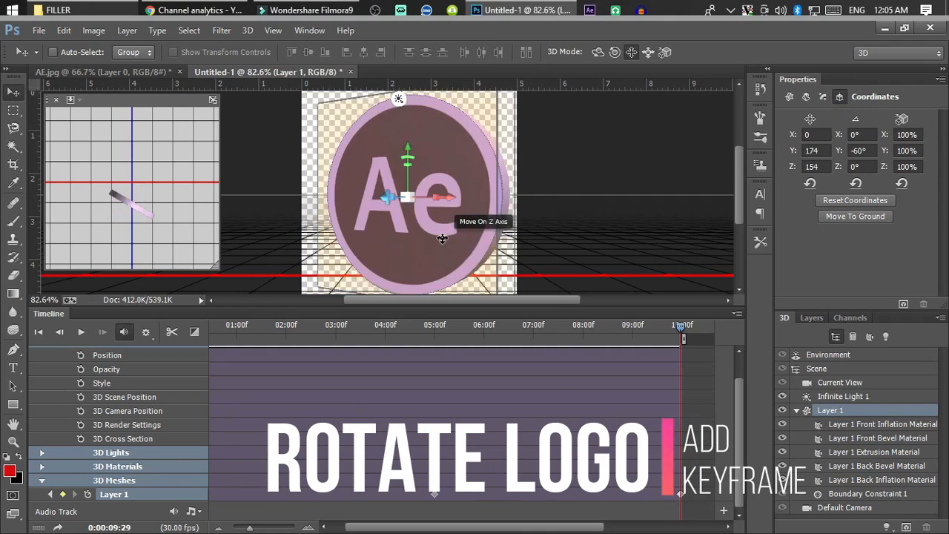
key("Left")
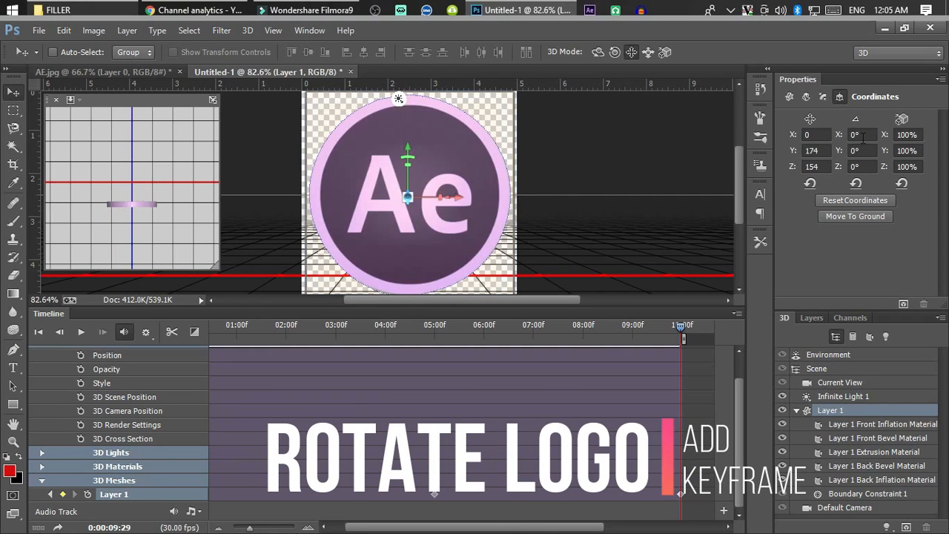
Set the Layer 1 mesh's Y rotation to -1° for the keyframe at 0:00:09:29.
left_click(857, 151)
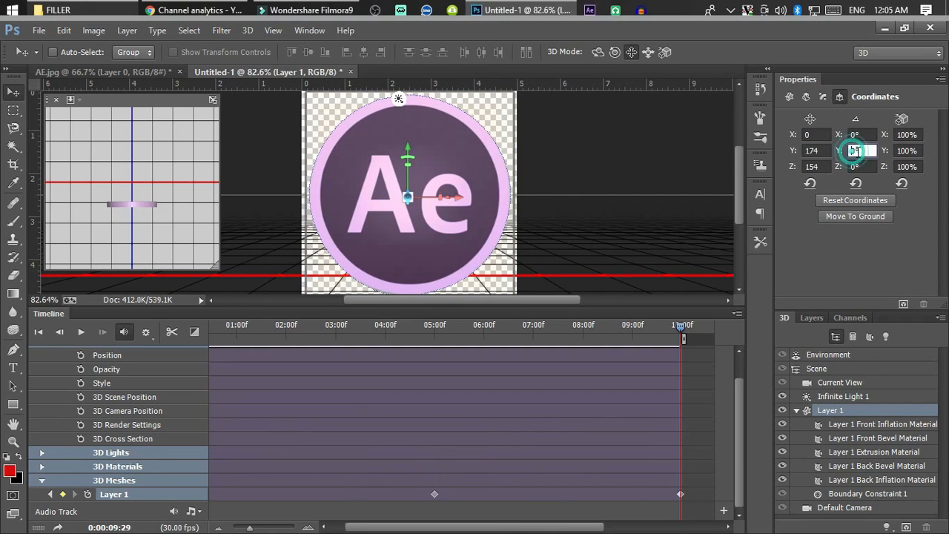
type("1")
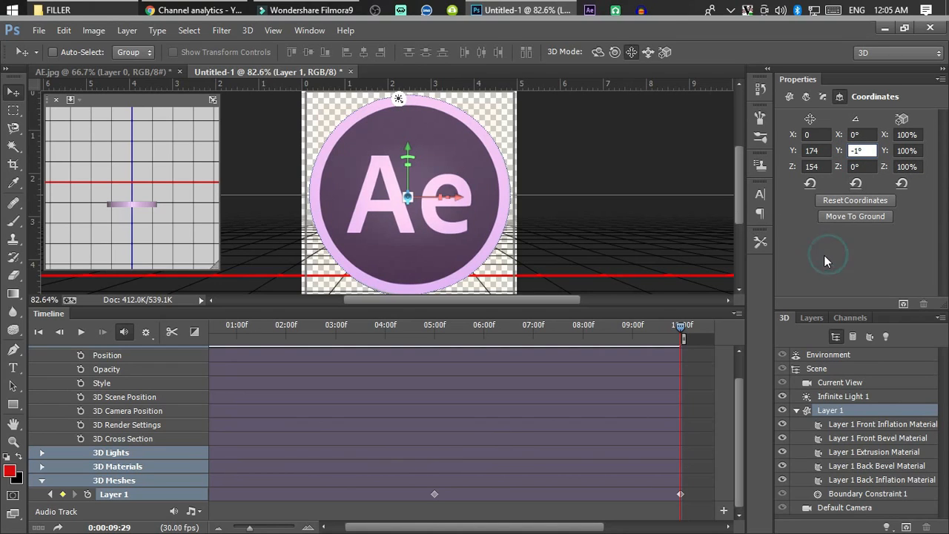
left_click(691, 228)
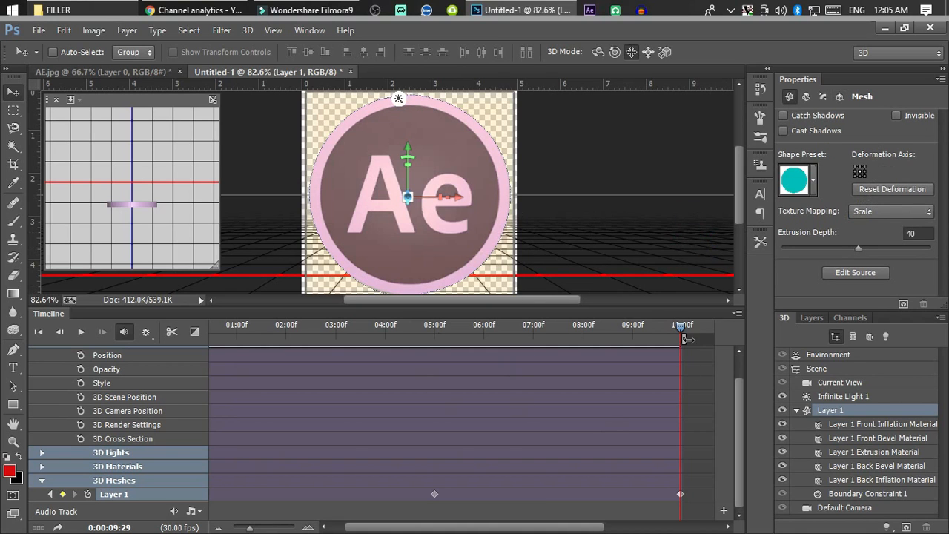
At 0:00:00:00, move the mesh off the canvas to X position -377 and enable keyframing of Layer 1's Position.
left_click_drag(680, 327, 135, 331)
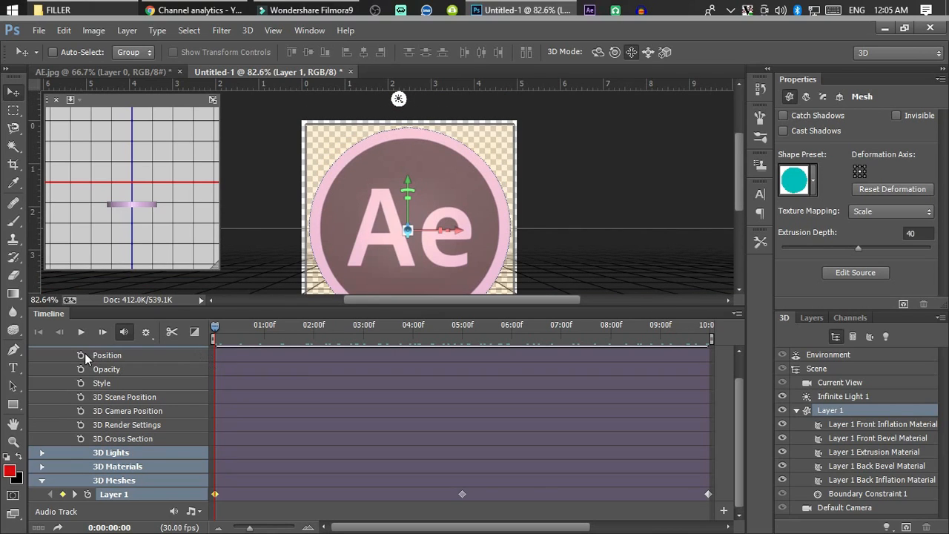
scroll(442, 257, "down", 2)
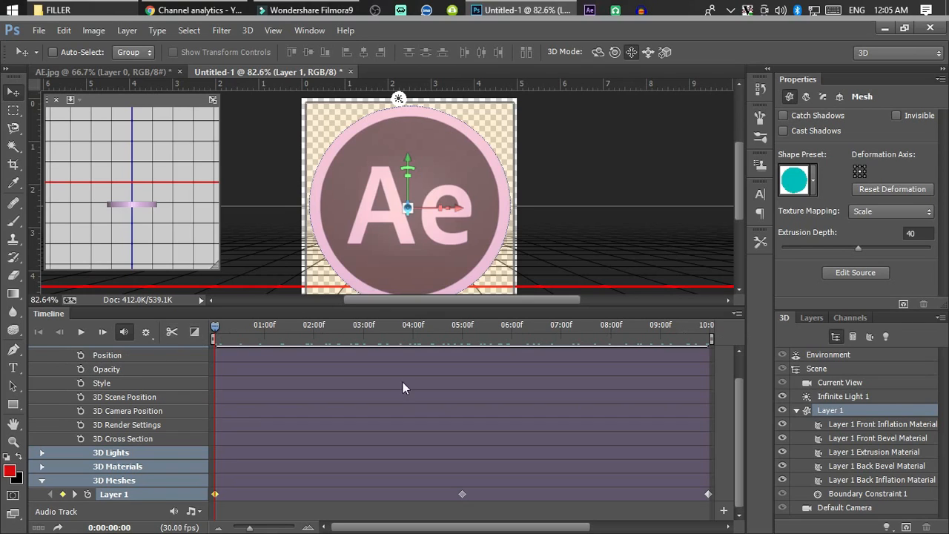
left_click(140, 358)
scroll(743, 415, "up", 2)
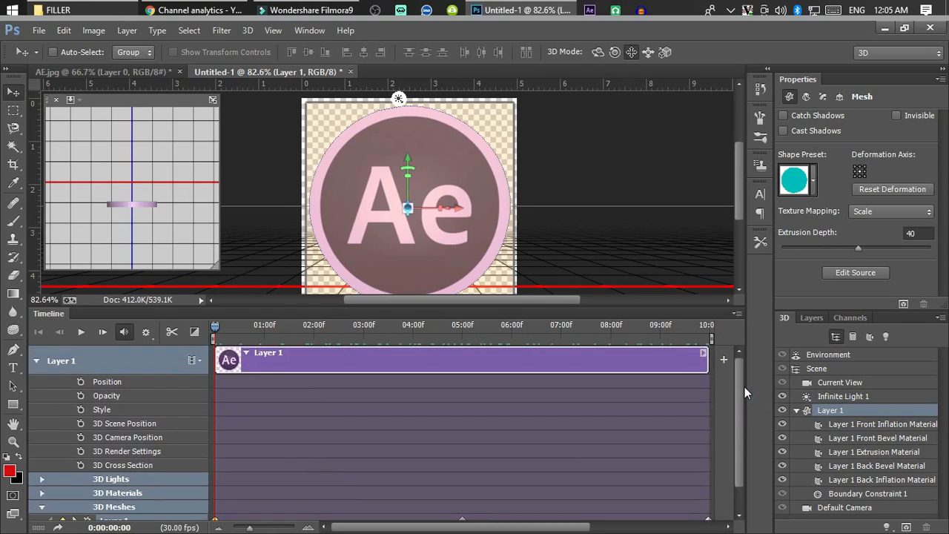
left_click(840, 97)
left_click_drag(791, 134, 604, 153)
left_click_drag(554, 161, 534, 163)
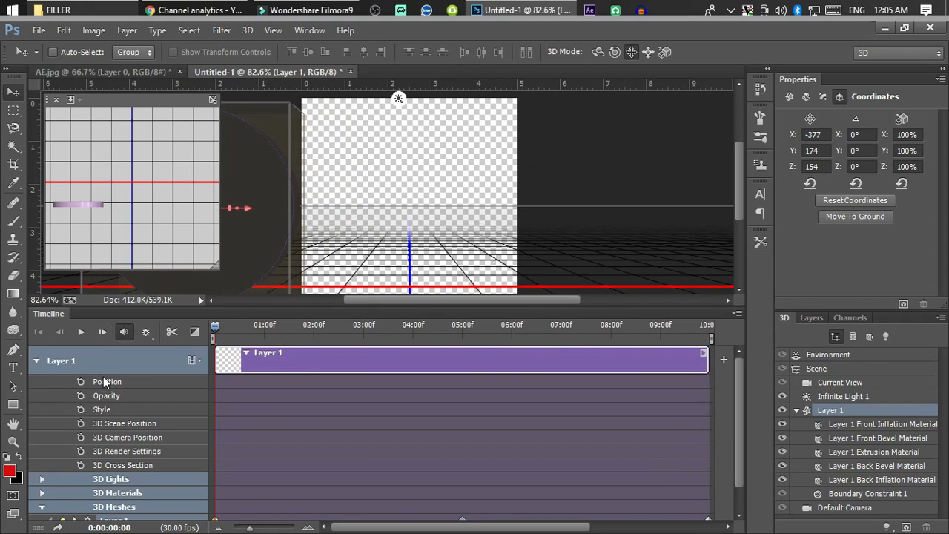
left_click(80, 381)
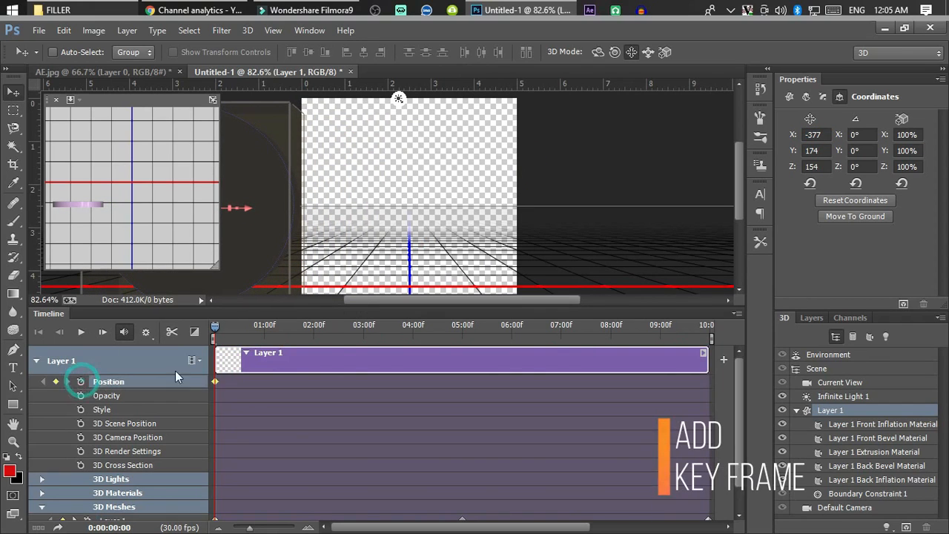
Add a Layer 1 Position keyframe at 0:00:05:00 with the mesh centred at X position 0.
left_click(461, 329)
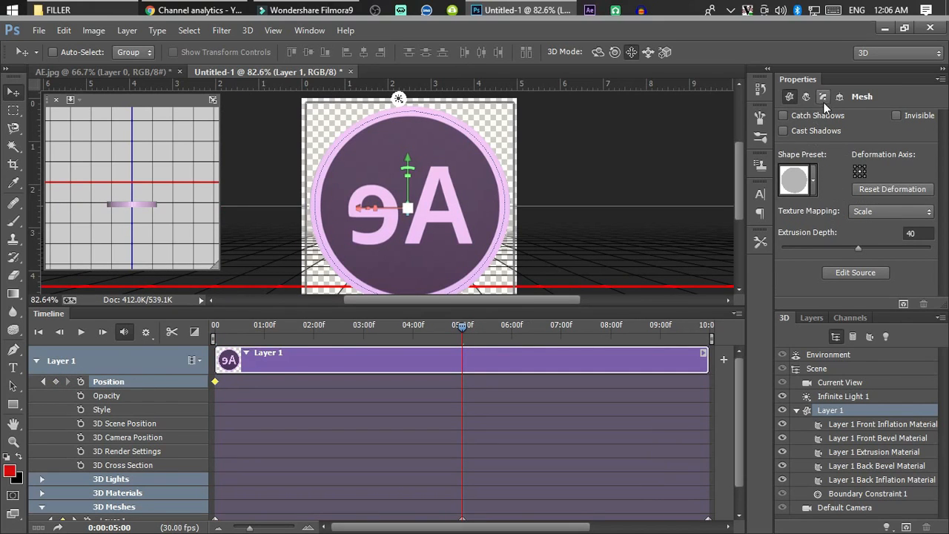
left_click(842, 96)
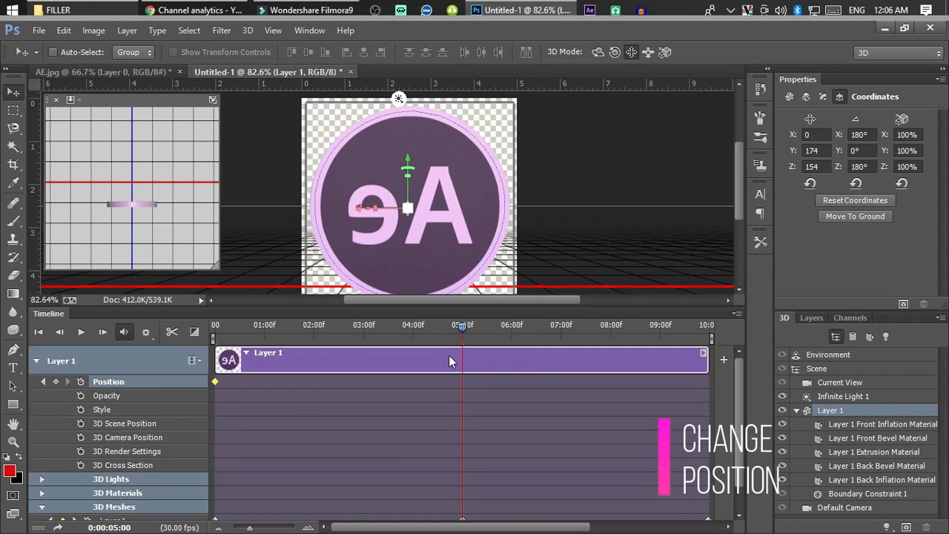
left_click(57, 381)
At 0:00:09:29, move the mesh off the opposite side of the canvas to X position 369 and add a Position keyframe.
left_click_drag(463, 324, 738, 361)
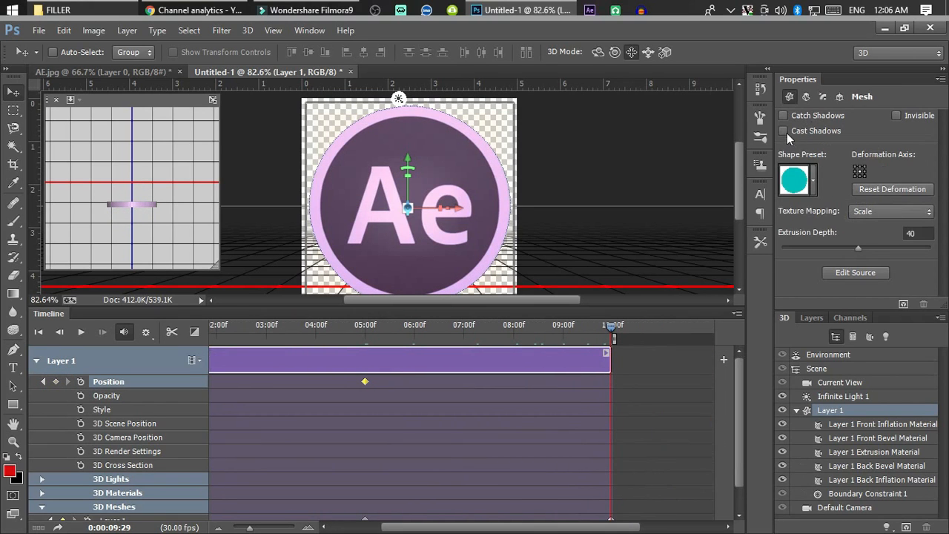
left_click(839, 98)
left_click_drag(793, 138, 946, 165)
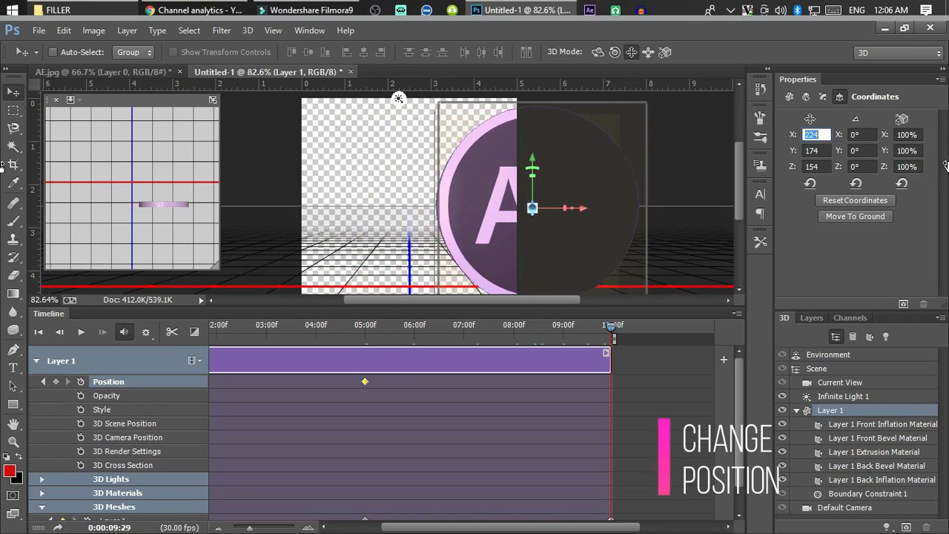
left_click_drag(792, 135, 893, 155)
left_click_drag(792, 136, 804, 138)
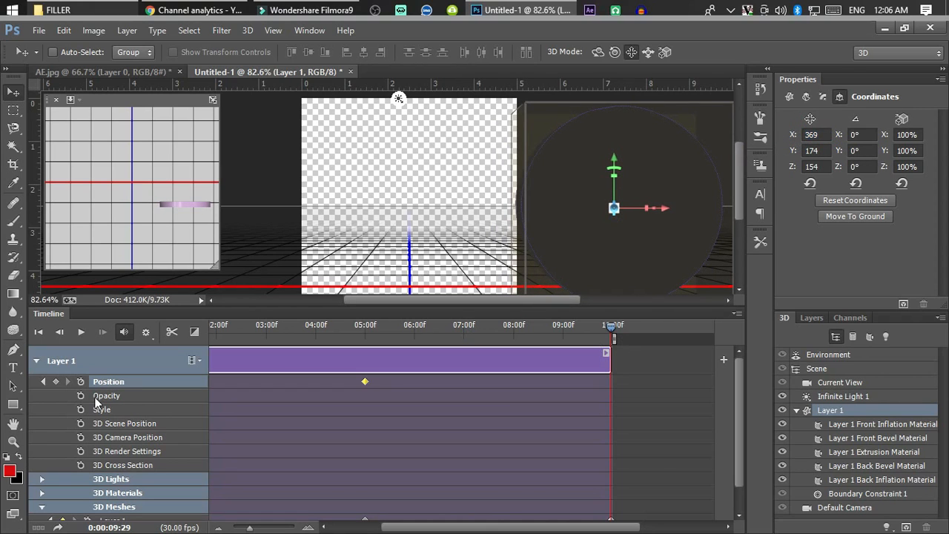
left_click(55, 381)
Play the logo animation from the start to check its movement and rotation, and return the playhead to 0:00:00:00.
left_click_drag(613, 333, 98, 356)
left_click_drag(236, 350, 82, 393)
key("space")
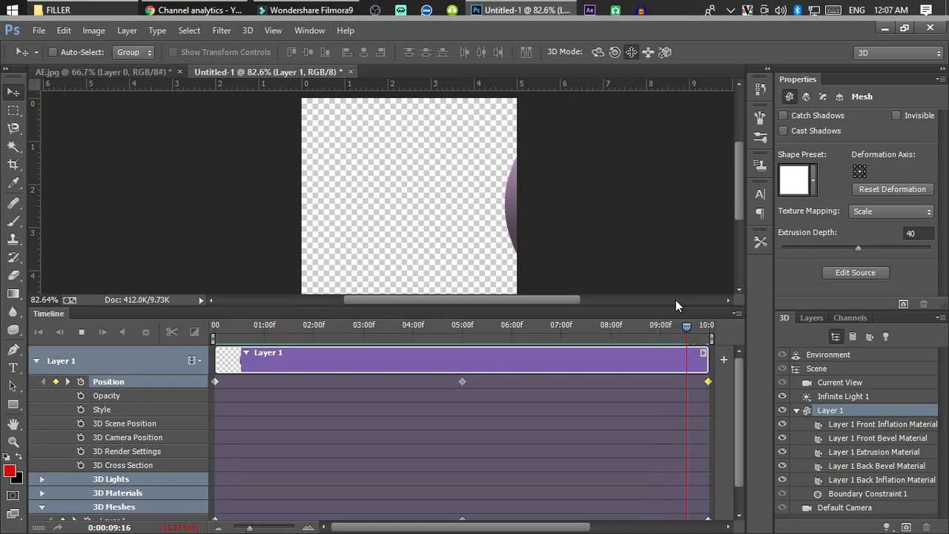
key("space")
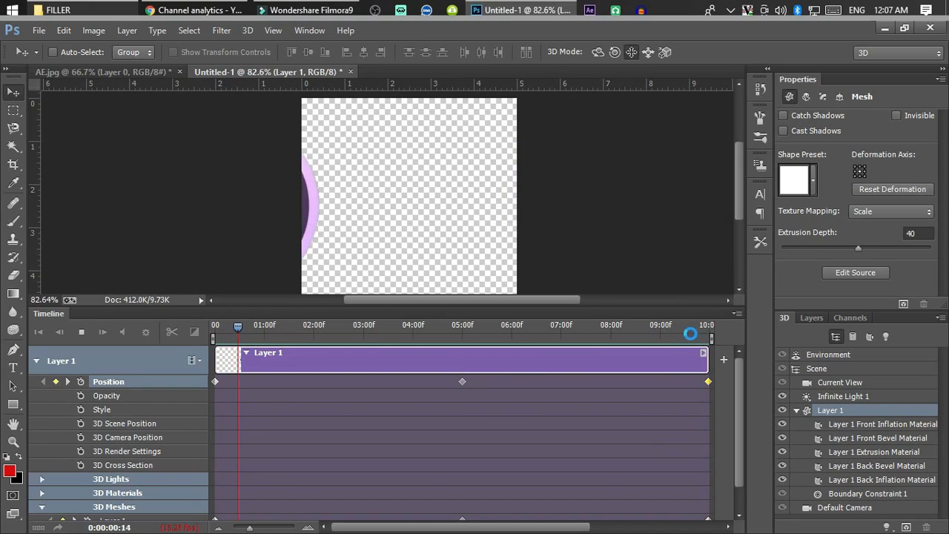
left_click_drag(238, 327, 216, 326)
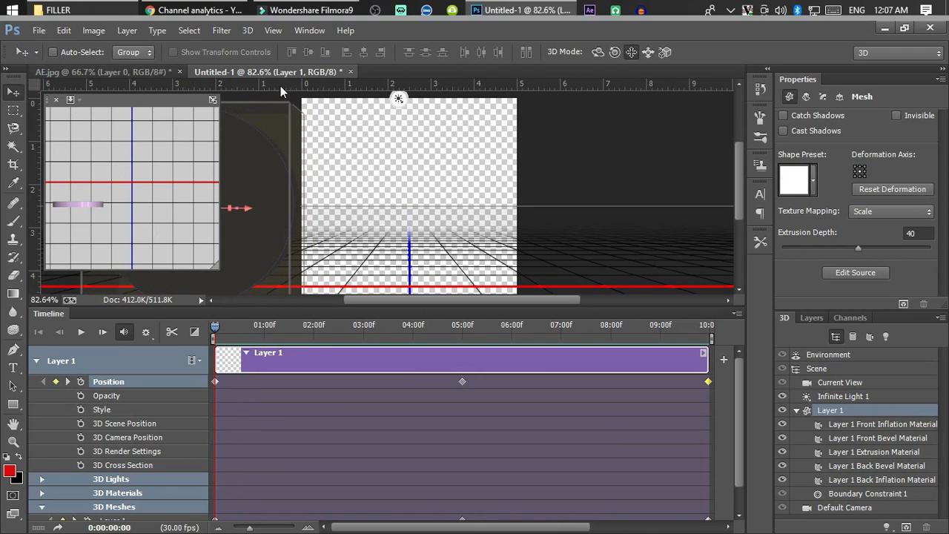
Open the animation in Save for Web as a GIF and set its looping to Forever.
left_click(39, 30)
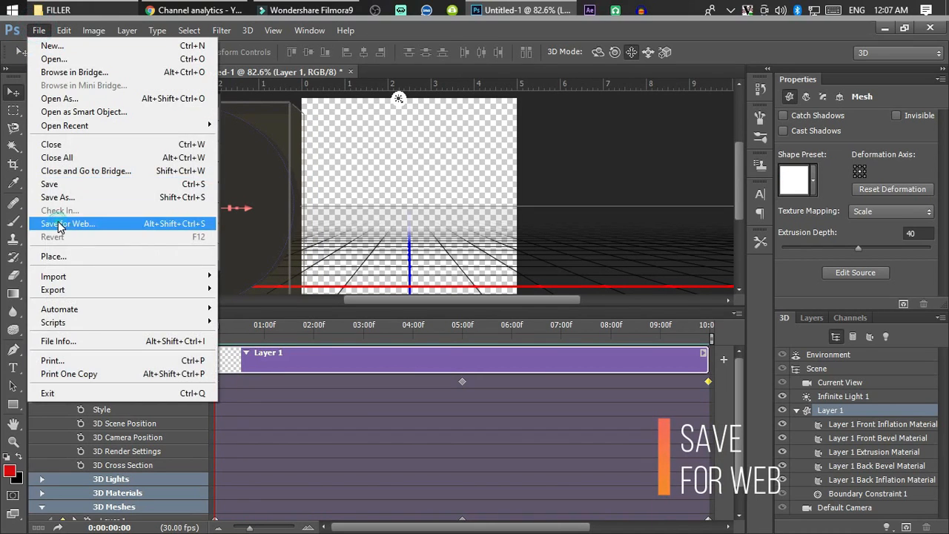
left_click(77, 227)
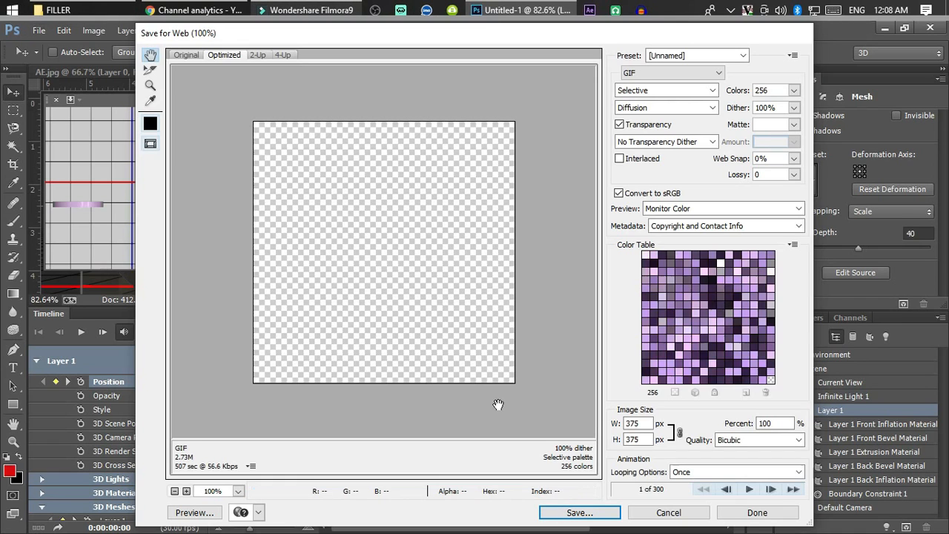
left_click(798, 472)
left_click(705, 498)
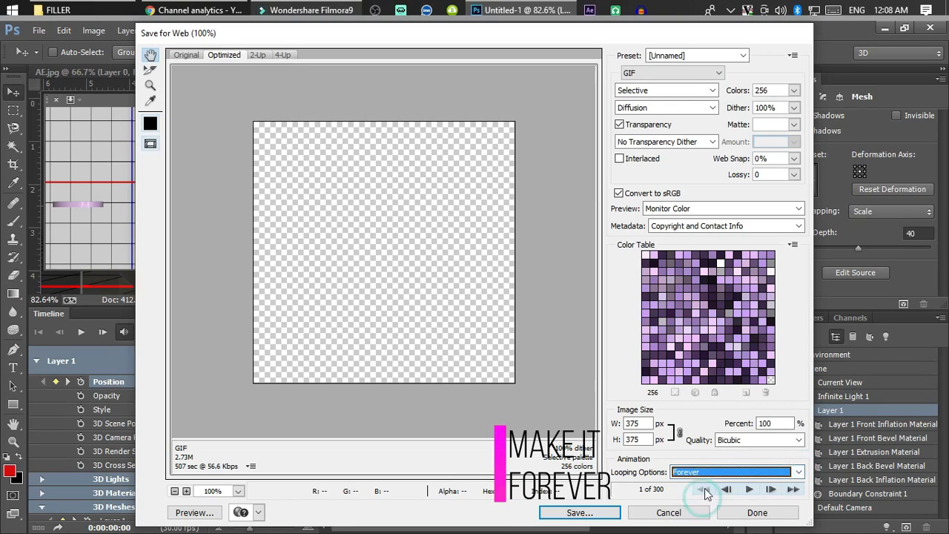
Save the optimized GIF as AE GIF in the THUMB folder.
left_click(577, 512)
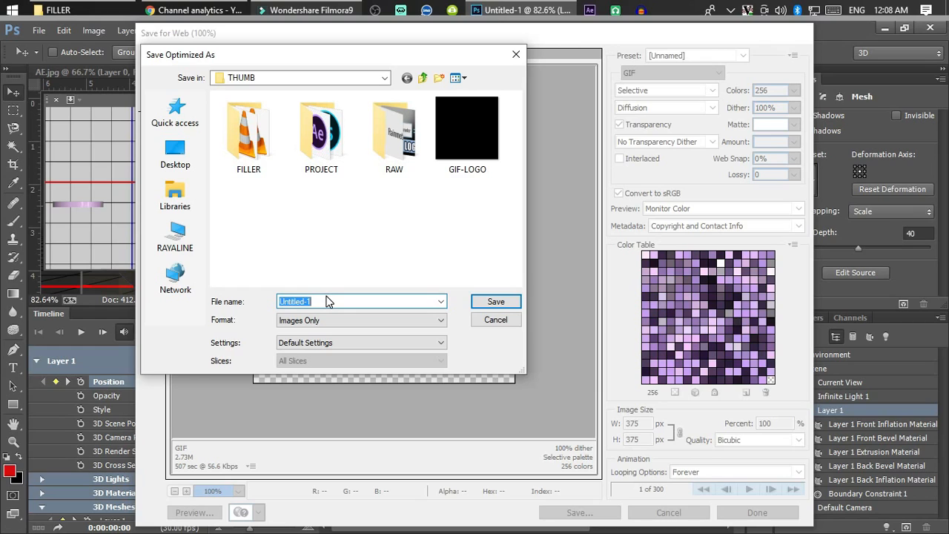
type("AE GIF")
left_click(495, 304)
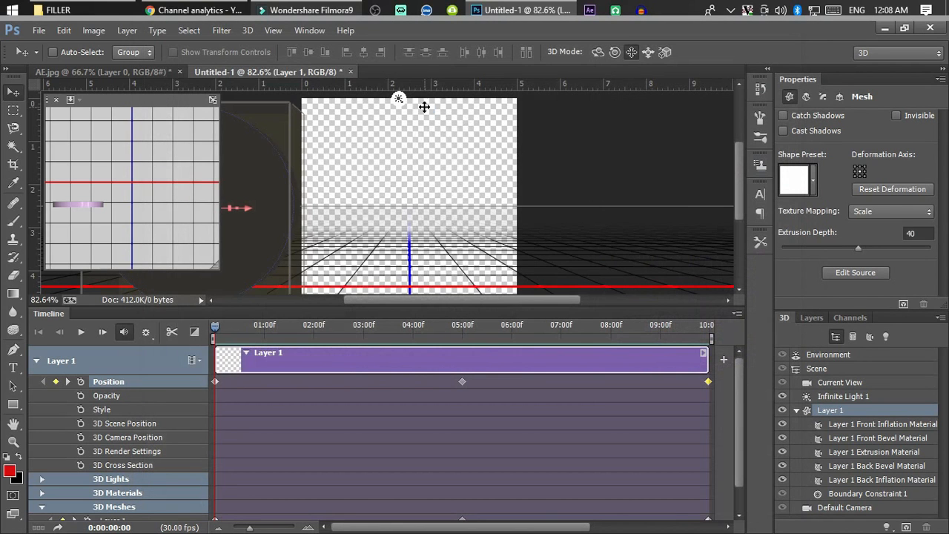
Switch to Wondershare Filmora9 and import the AE-GIF file from the Desktop's THUMB folder into the project media.
left_click(286, 12)
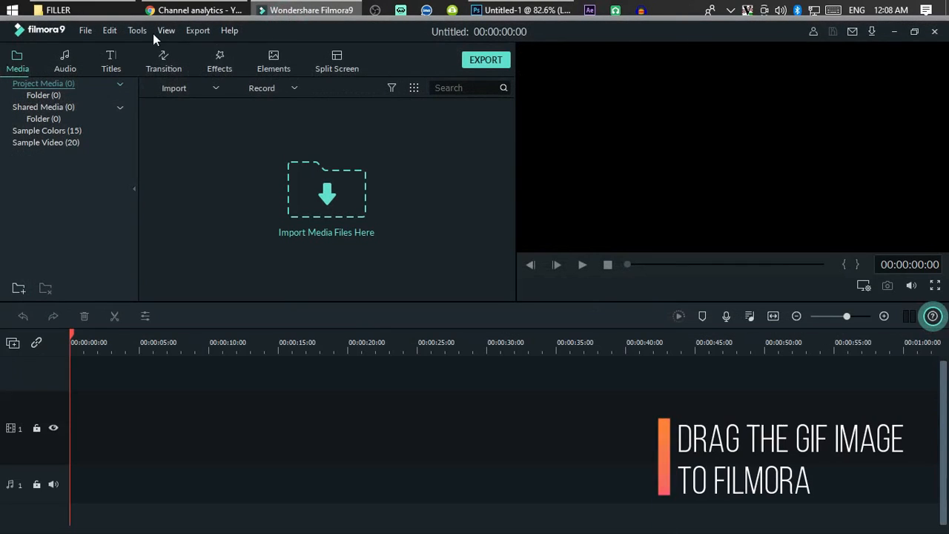
left_click(52, 10)
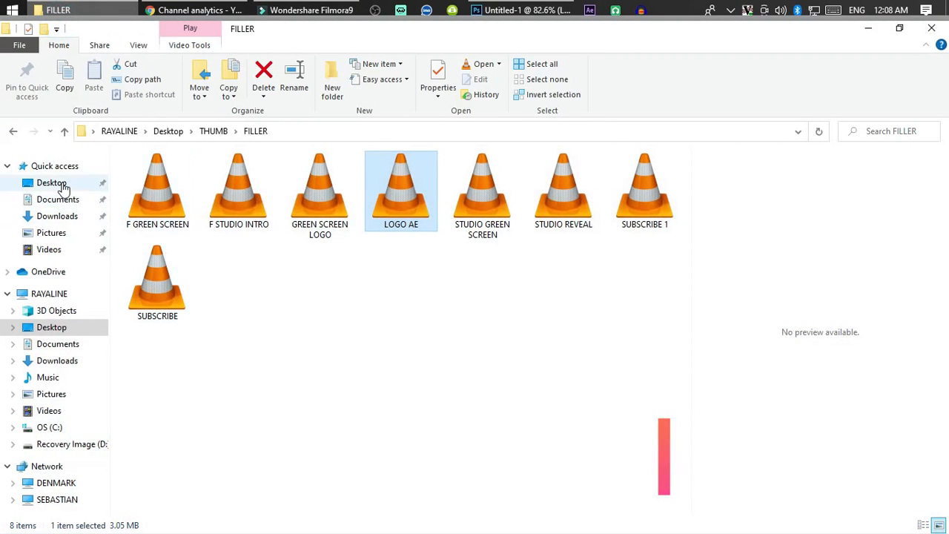
left_click(58, 183)
double_click(138, 235)
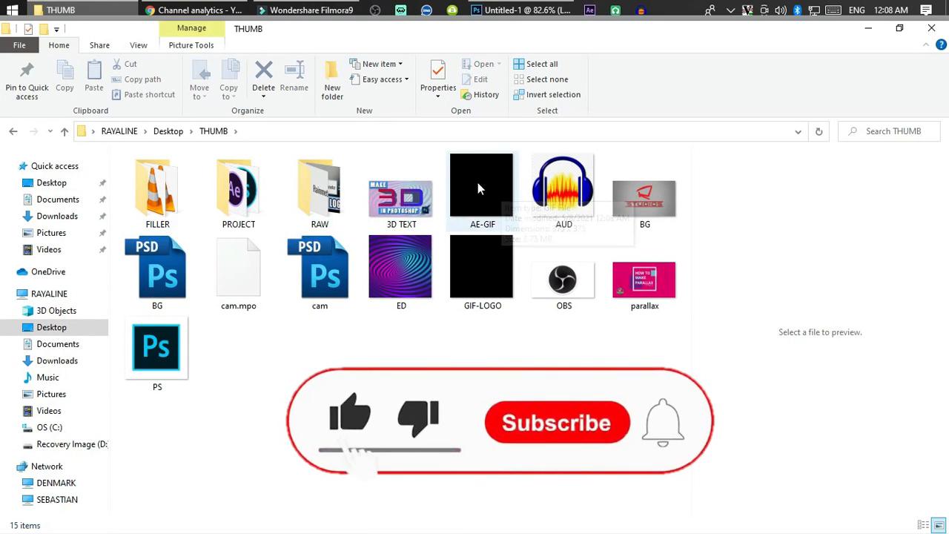
left_click(486, 196)
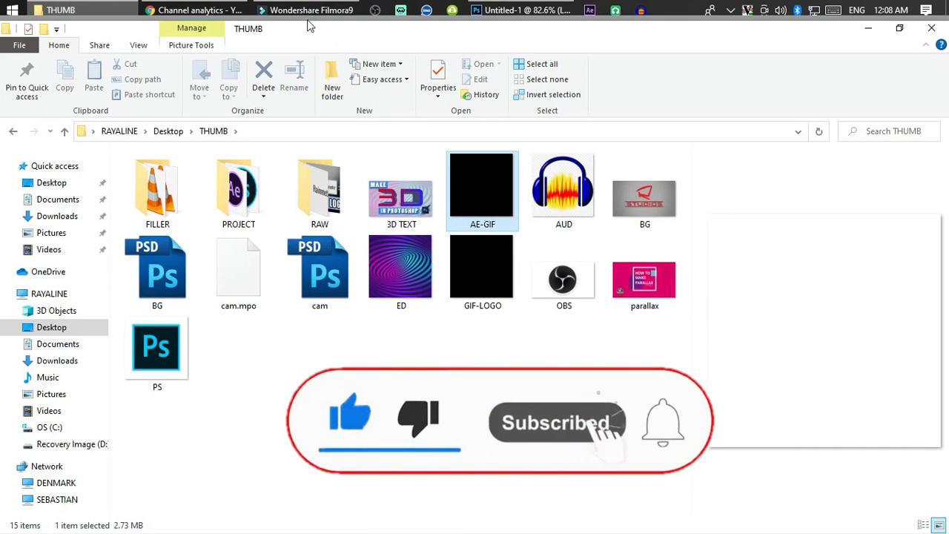
left_click_drag(323, 17, 256, 244)
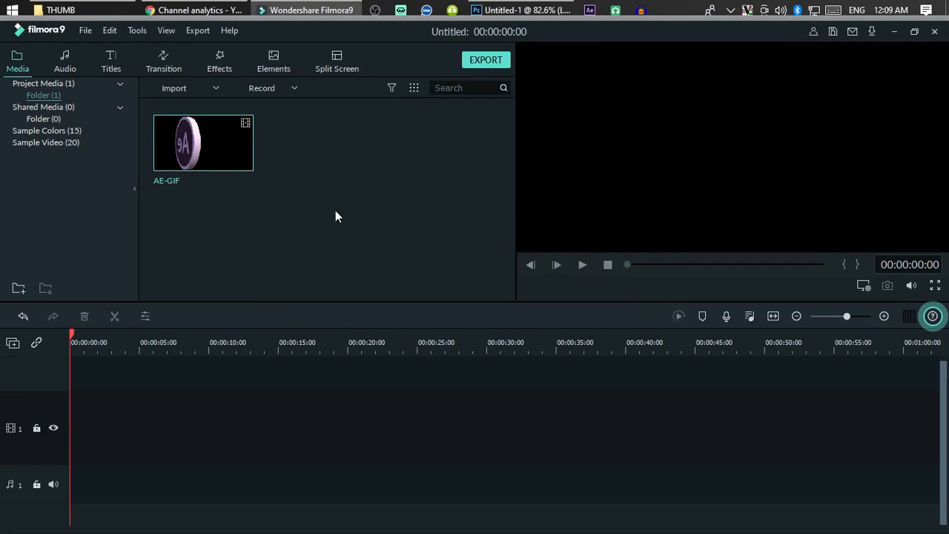
Place AE-GIF at the start of the first video track, match the project settings to the media, and preview the clip.
left_click_drag(234, 136, 73, 422)
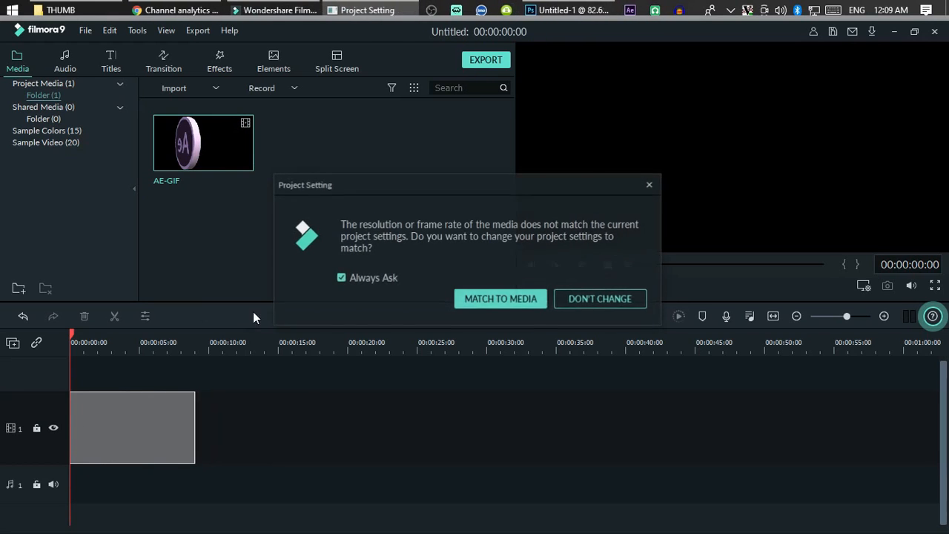
left_click(491, 298)
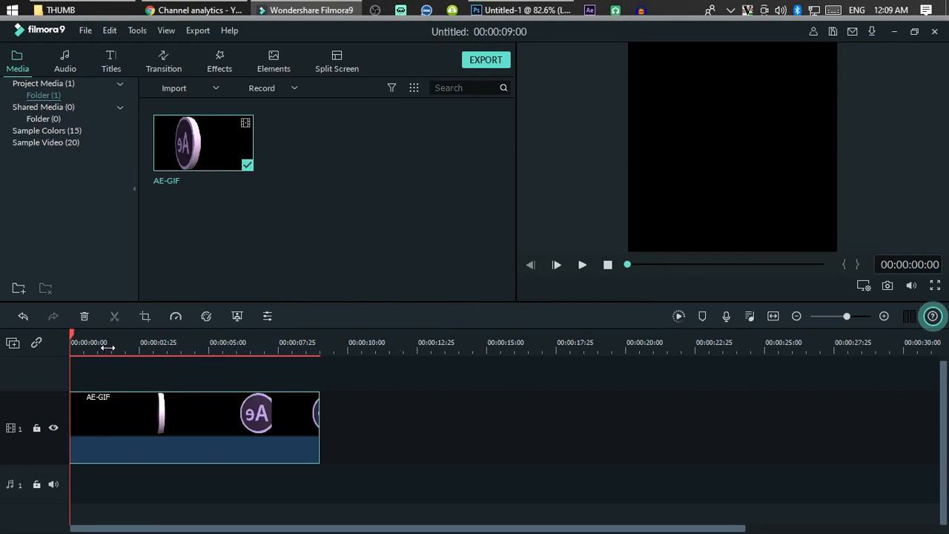
key("space")
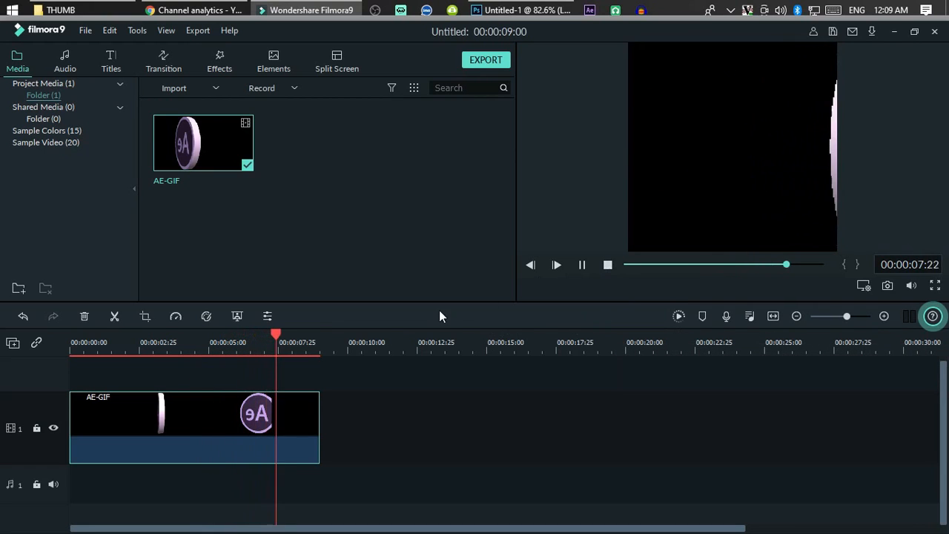
key("space")
key("space")
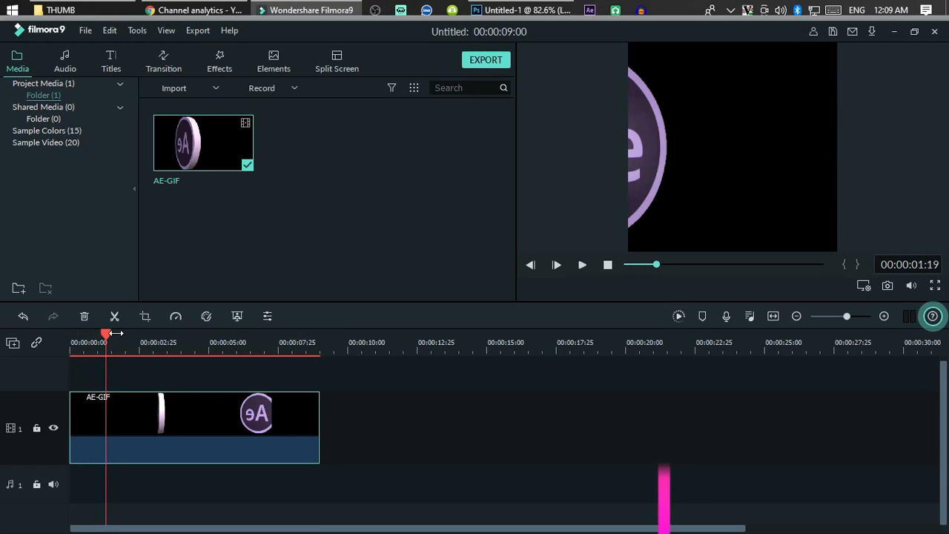
left_click_drag(112, 334, 73, 333)
Import the Lightning after Effect Youtube Intro Electric sound from Downloads/YTD and place it at the start of the first audio track.
left_click(59, 10)
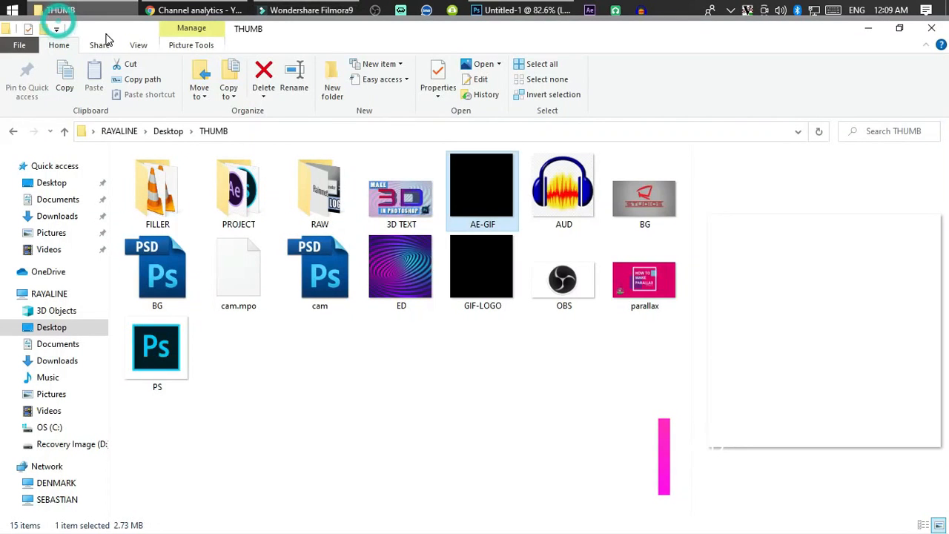
left_click(68, 216)
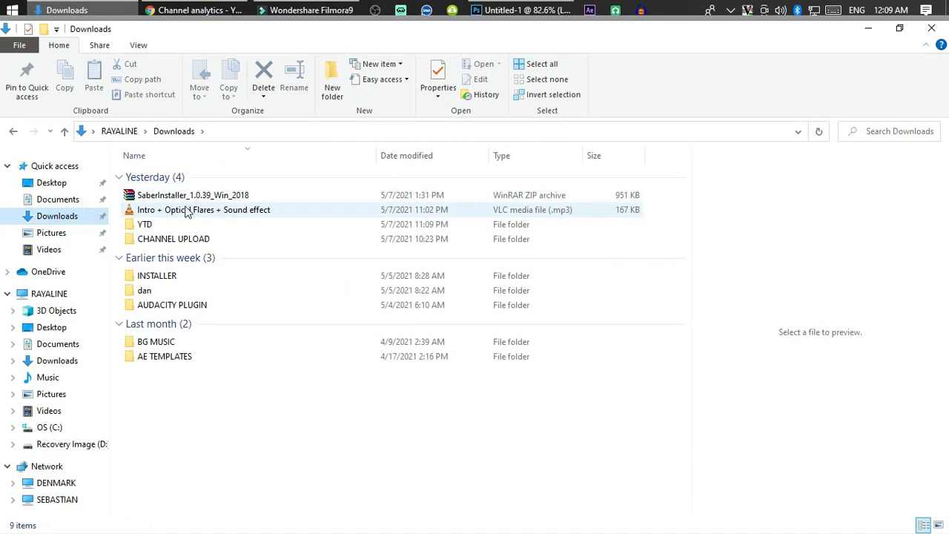
double_click(145, 225)
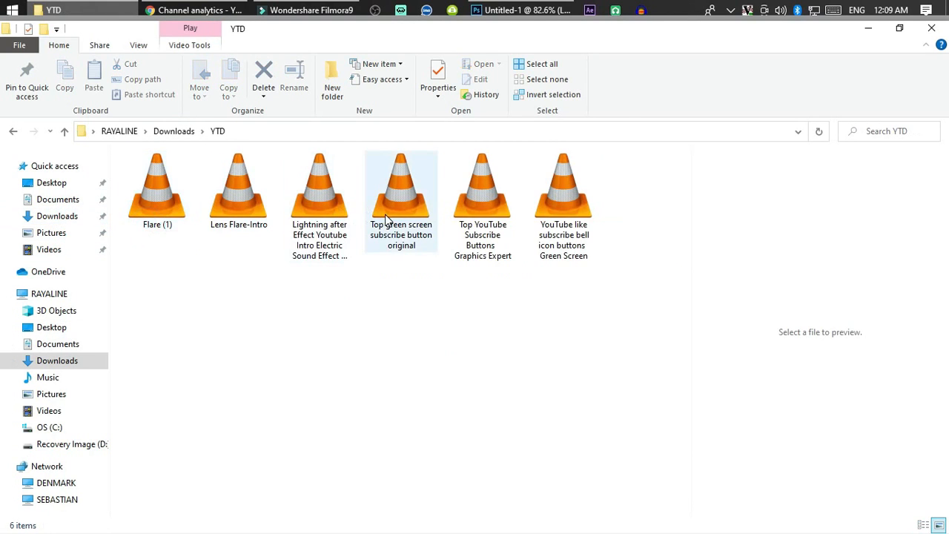
left_click(324, 195)
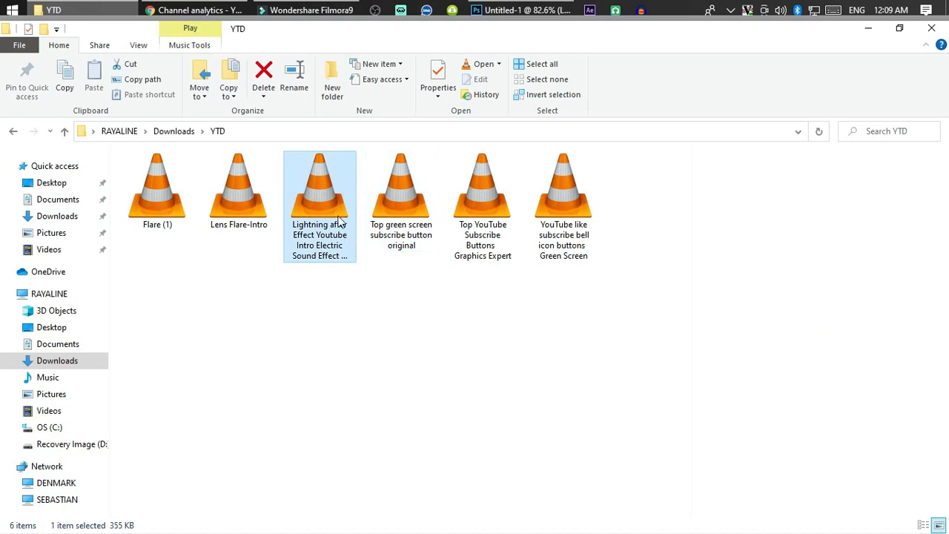
left_click_drag(327, 199, 326, 223)
left_click_drag(337, 144, 74, 501)
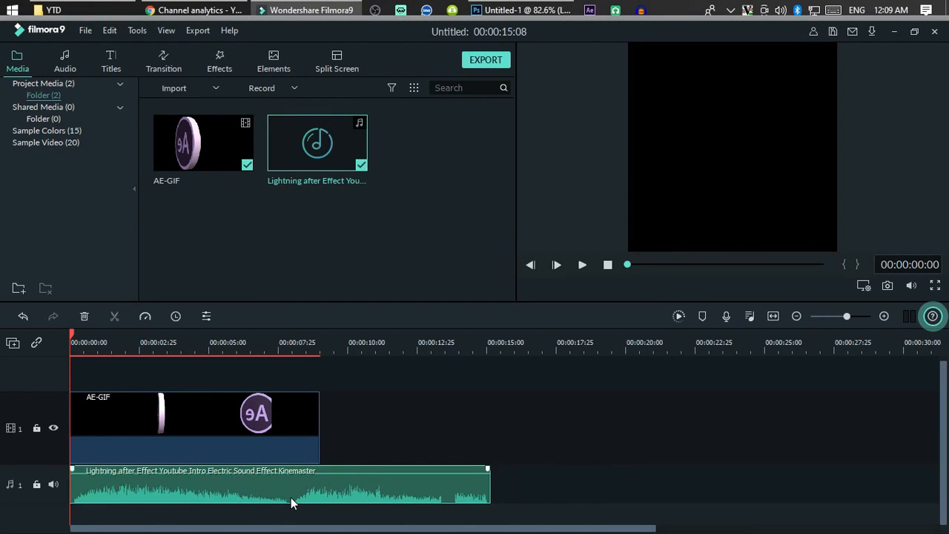
Split the lightning sound clip at 00:00:08:03 and delete the part after the cut.
key("space")
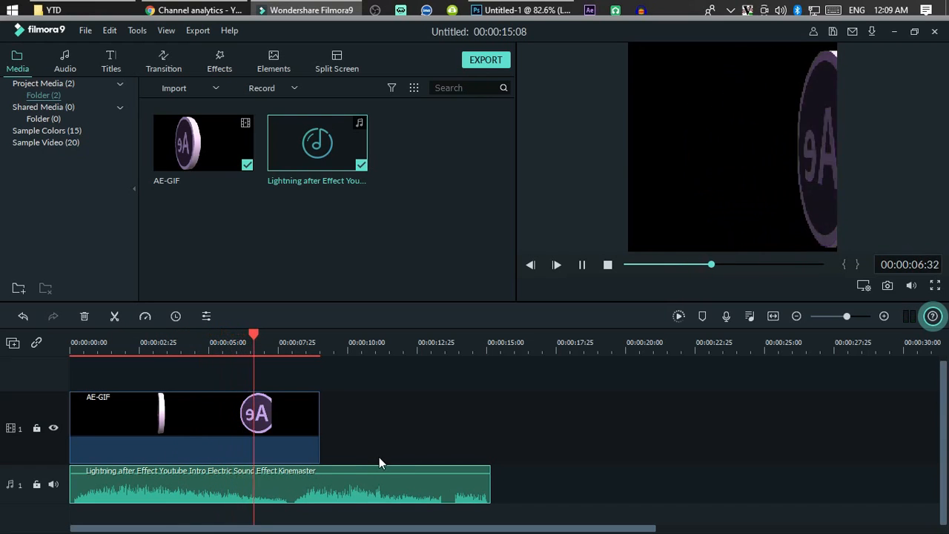
key("space")
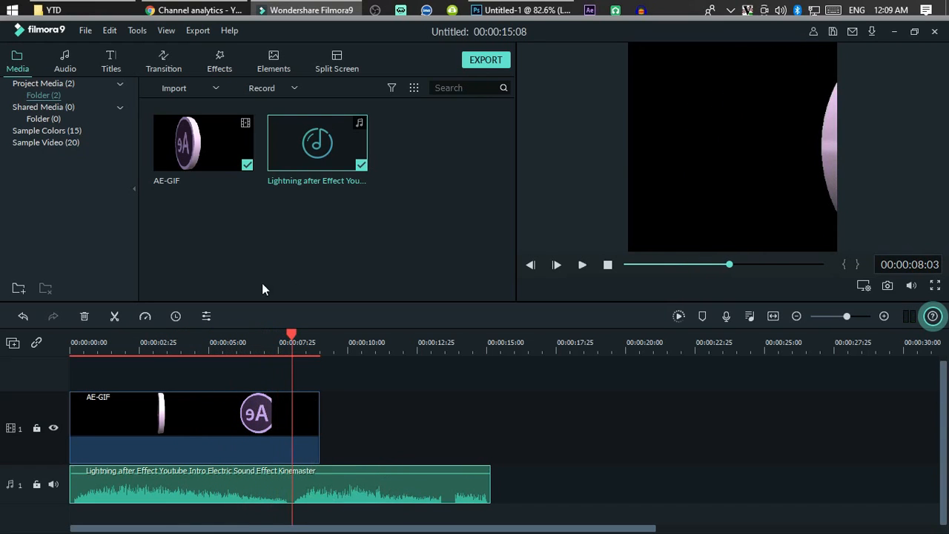
left_click(114, 316)
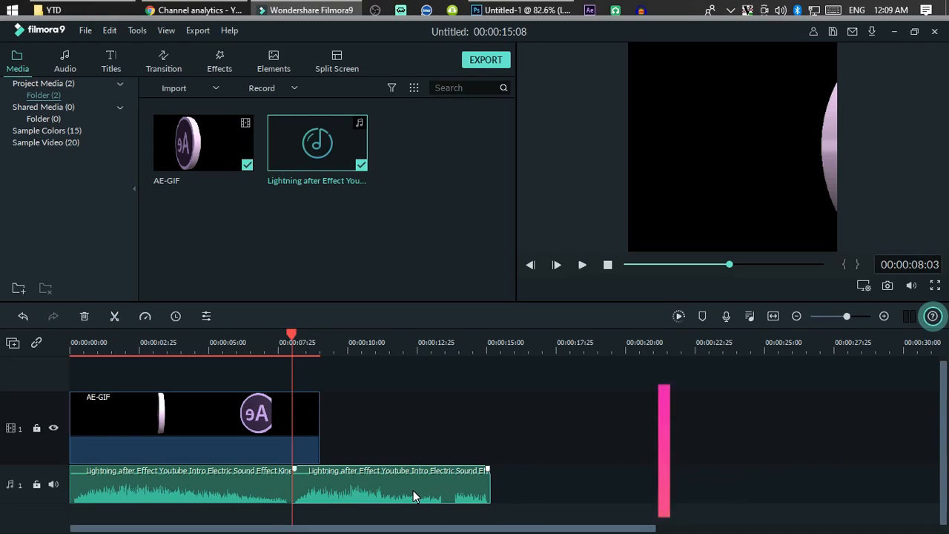
left_click(86, 317)
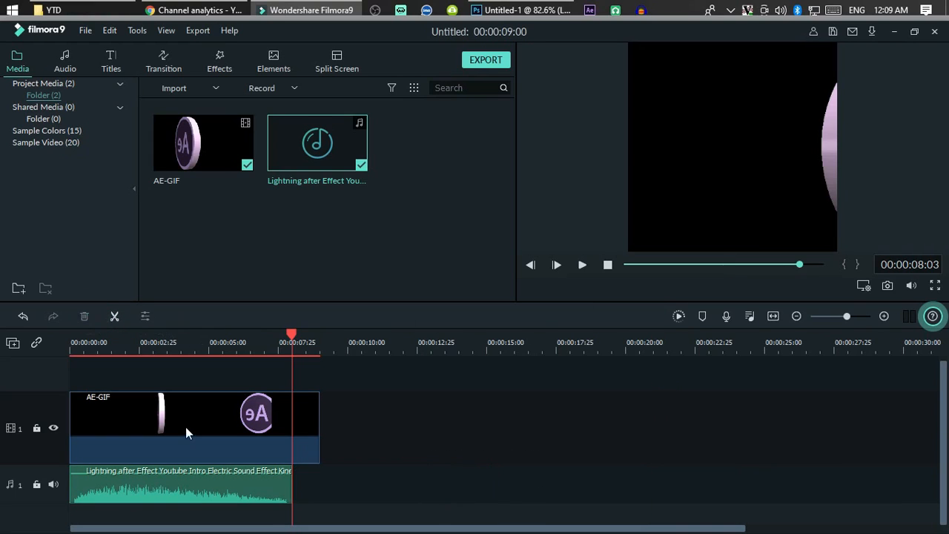
Shift the trimmed sound clip to start about 0.6 seconds into the animation, and play the timeline to check the sync.
left_click_drag(204, 486, 230, 482)
left_click_drag(250, 341, 420, 349)
left_click_drag(401, 484, 375, 479)
scroll(162, 400, "left", 10)
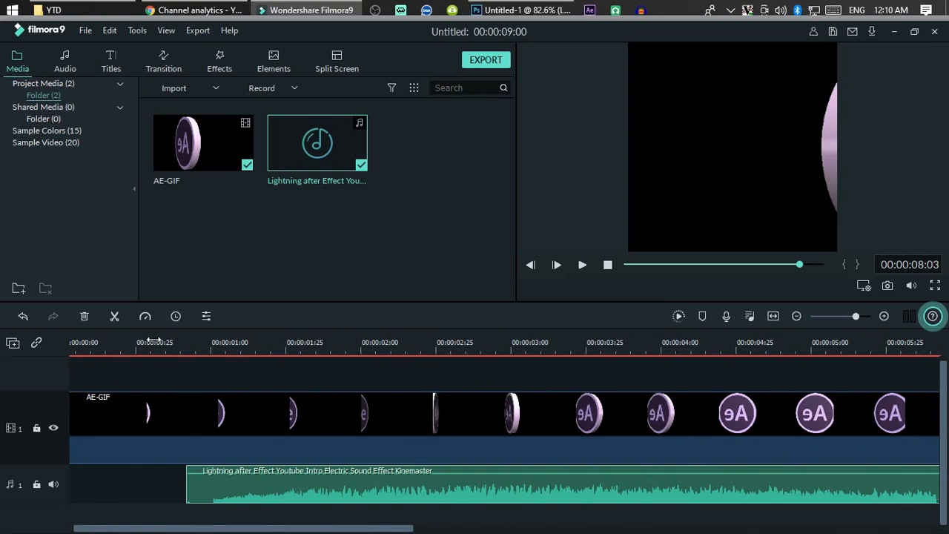
left_click(130, 339)
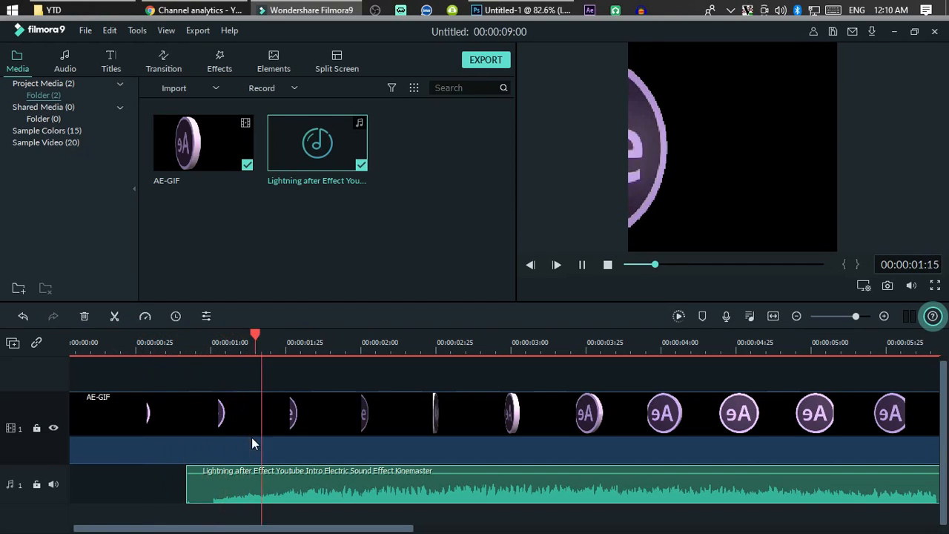
key("space")
left_click_drag(250, 485, 215, 482)
left_click_drag(291, 340, 13, 349)
key("space")
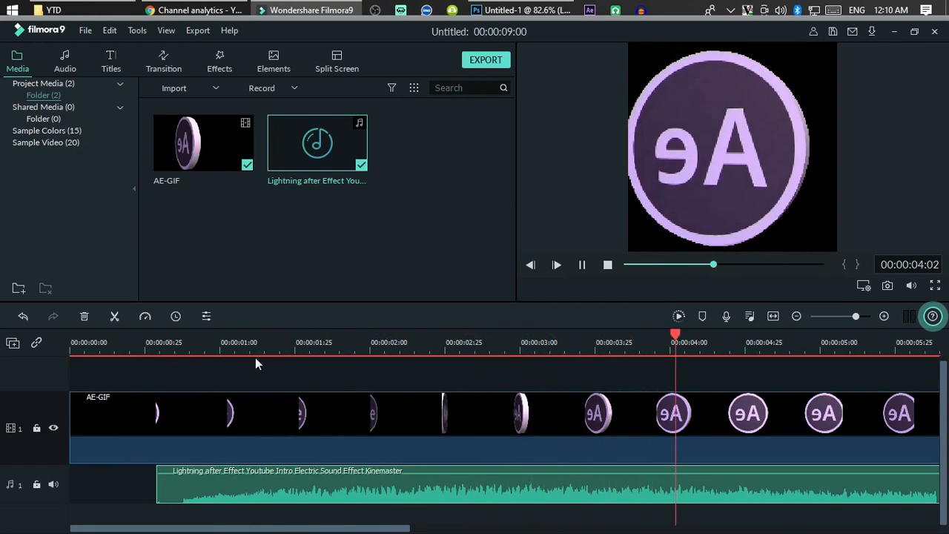
left_click_drag(307, 343, 203, 351)
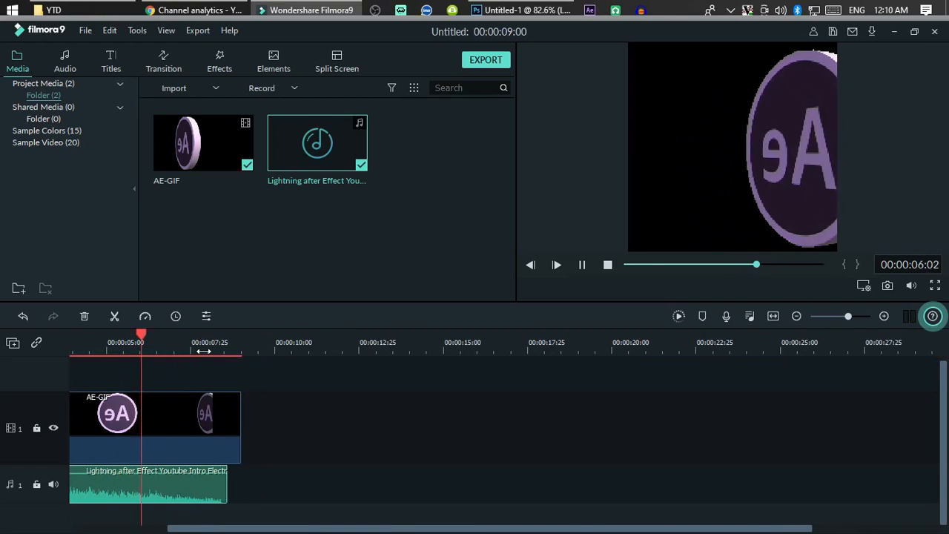
left_click_drag(365, 526, 247, 529)
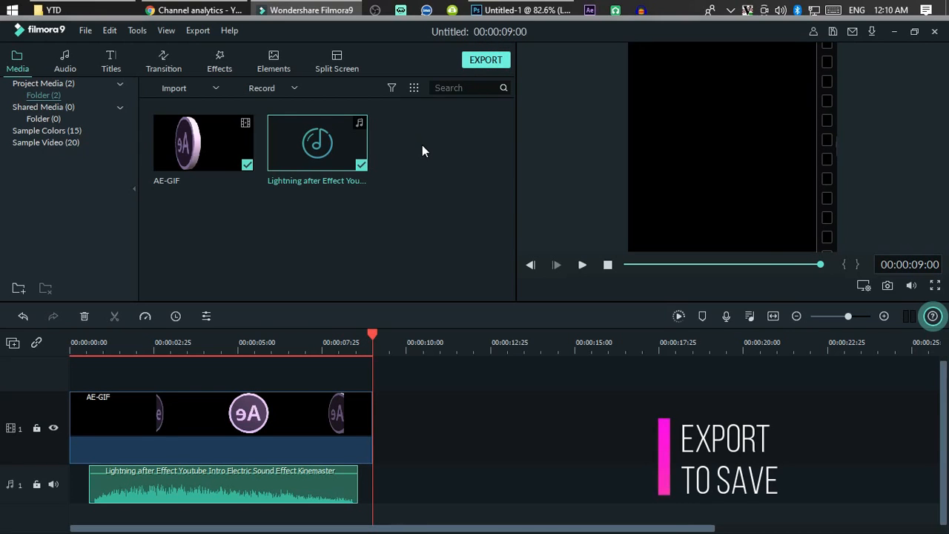
Export the project as an MP4 named LOGO AE to the Desktop/THUMB/FILLER folder.
left_click(473, 169)
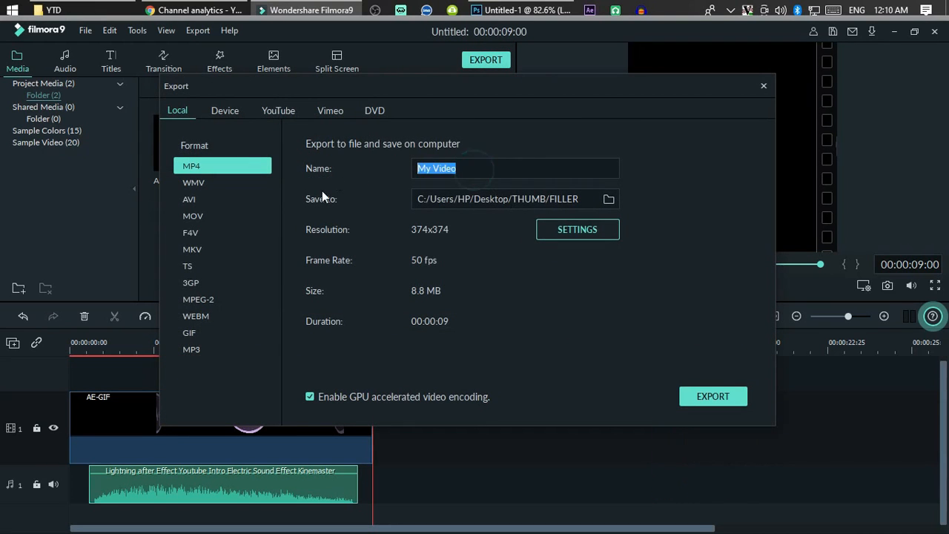
type("LOGO AE")
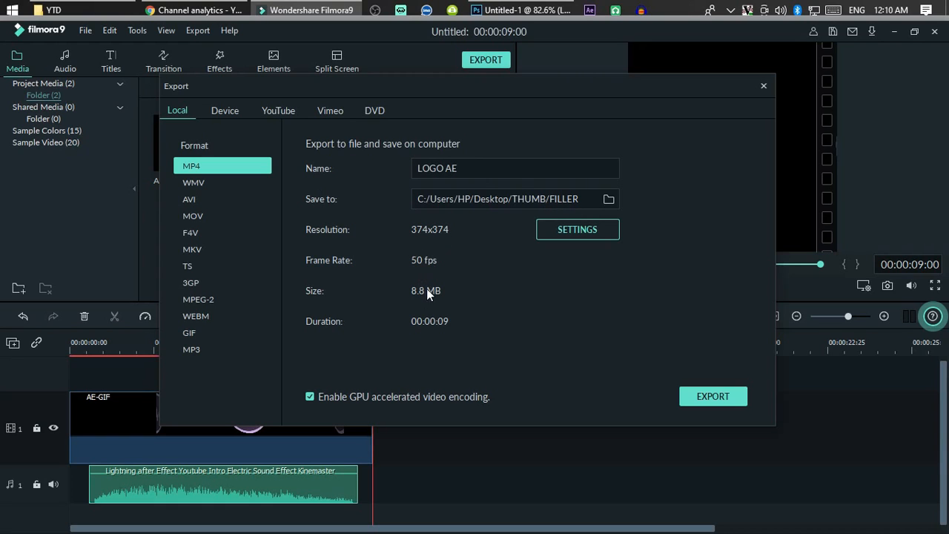
left_click(716, 396)
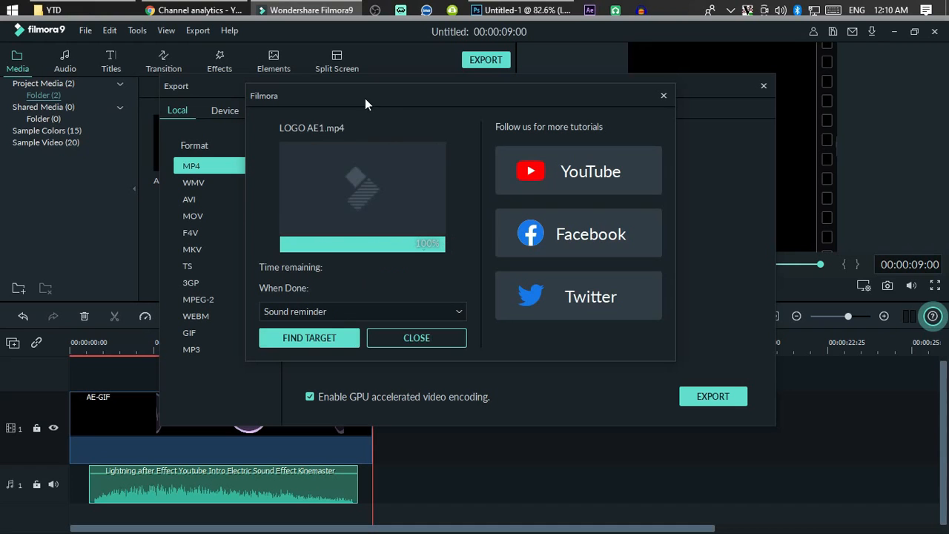
left_click(413, 339)
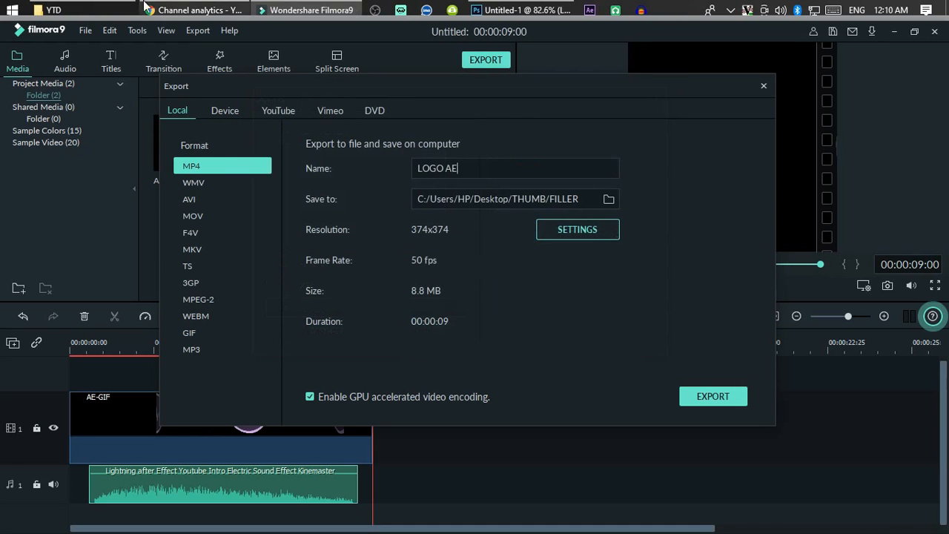
Open the LOGO AE video from the Desktop/THUMB/FILLER folder in VLC media player.
left_click(100, 9)
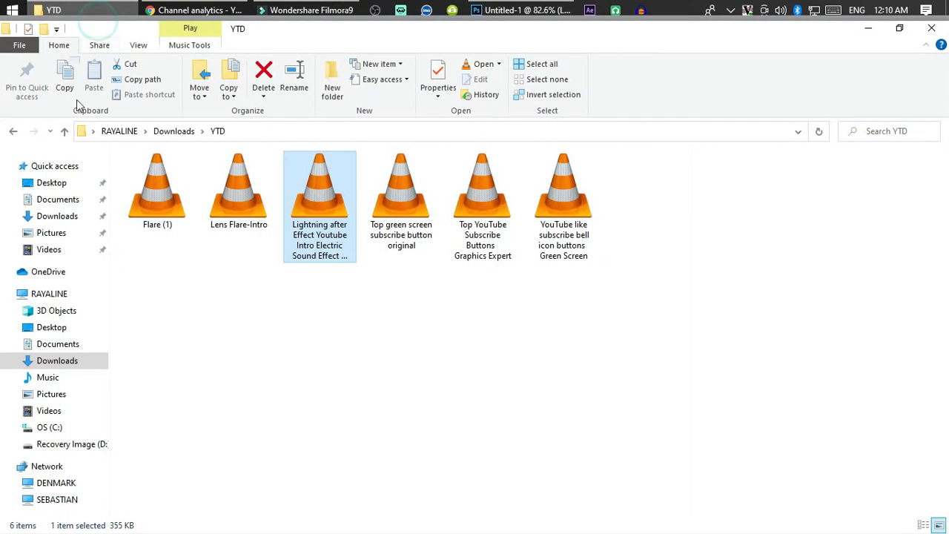
left_click(59, 199)
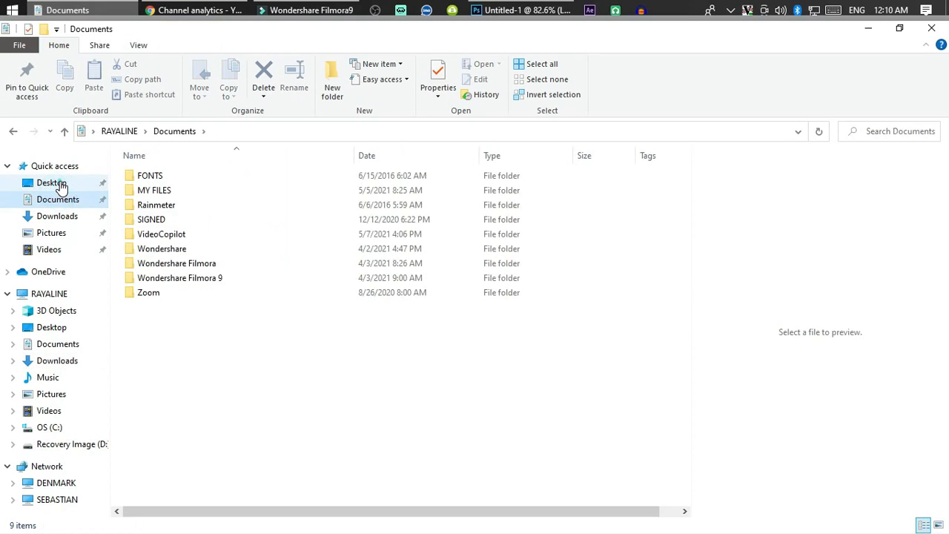
left_click(56, 183)
double_click(171, 236)
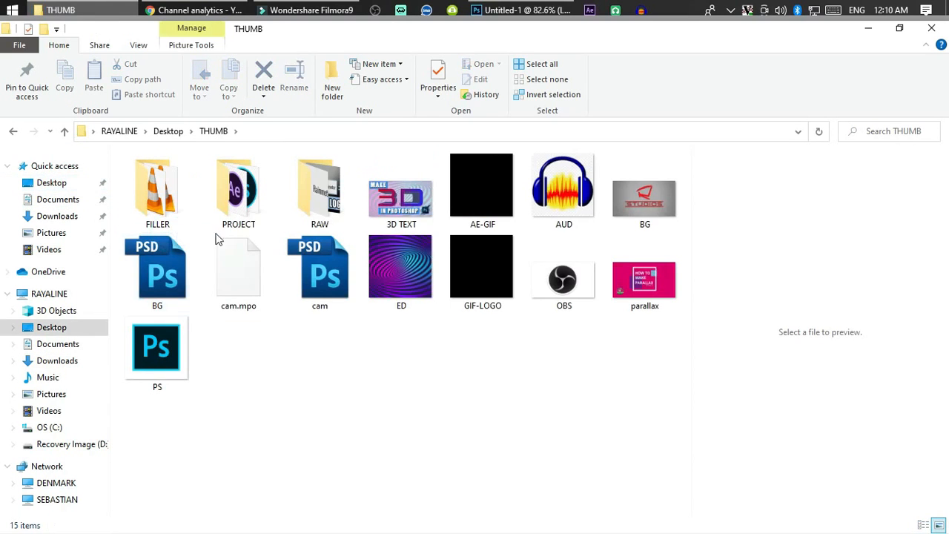
double_click(170, 195)
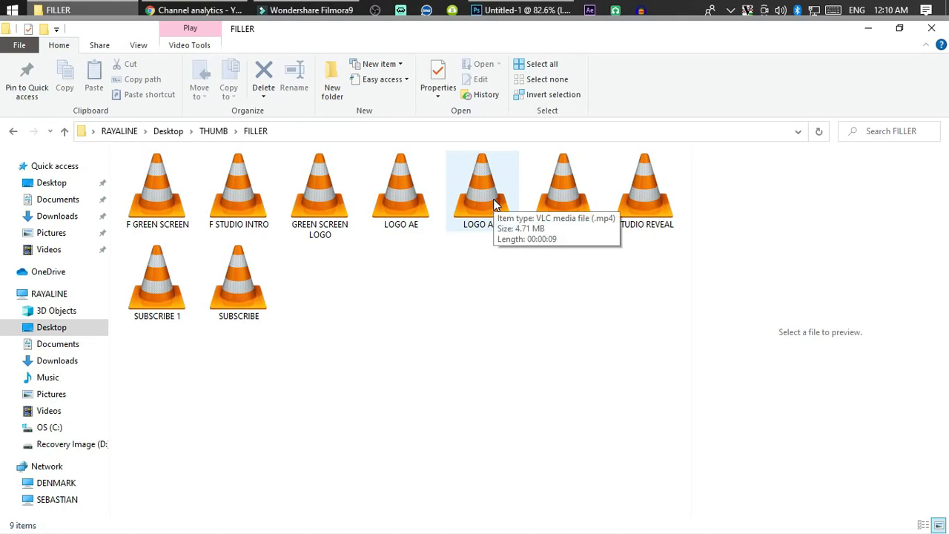
left_click(404, 210)
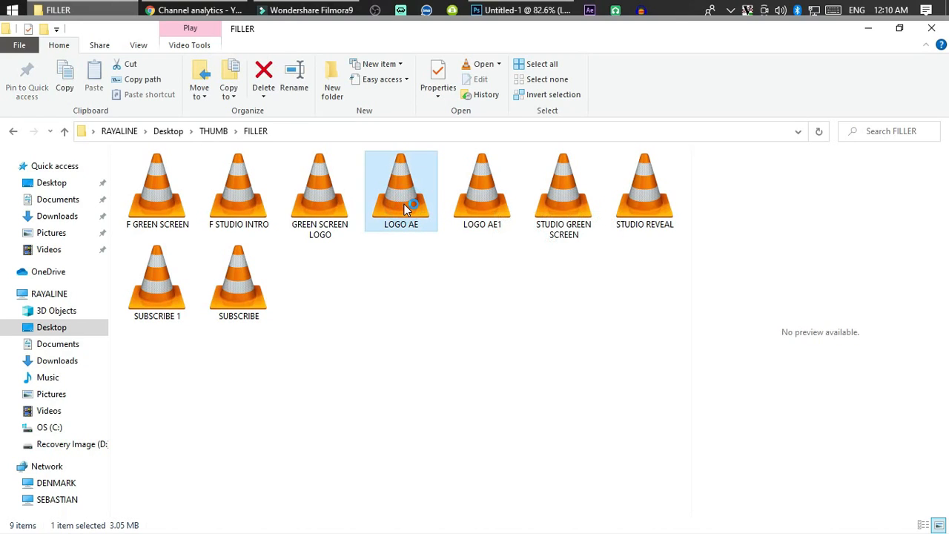
double_click(402, 204)
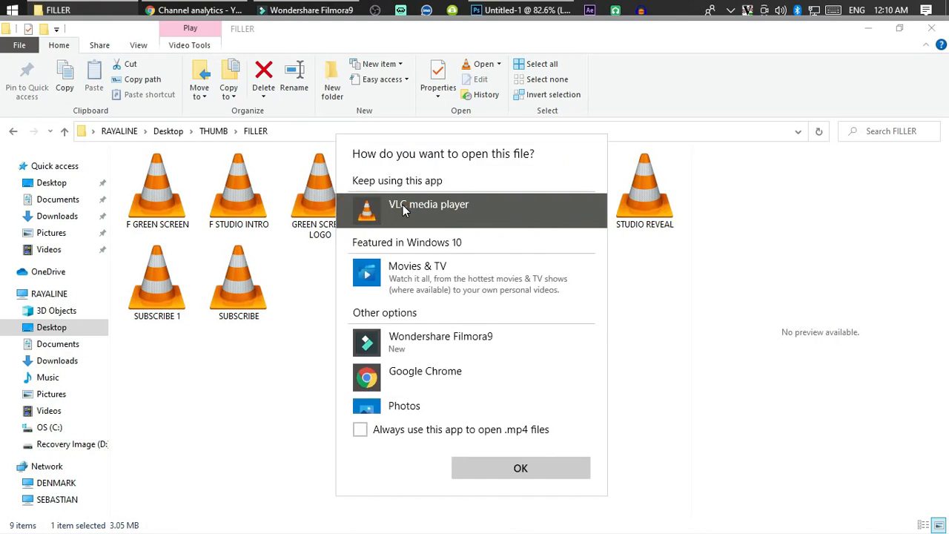
left_click(467, 214)
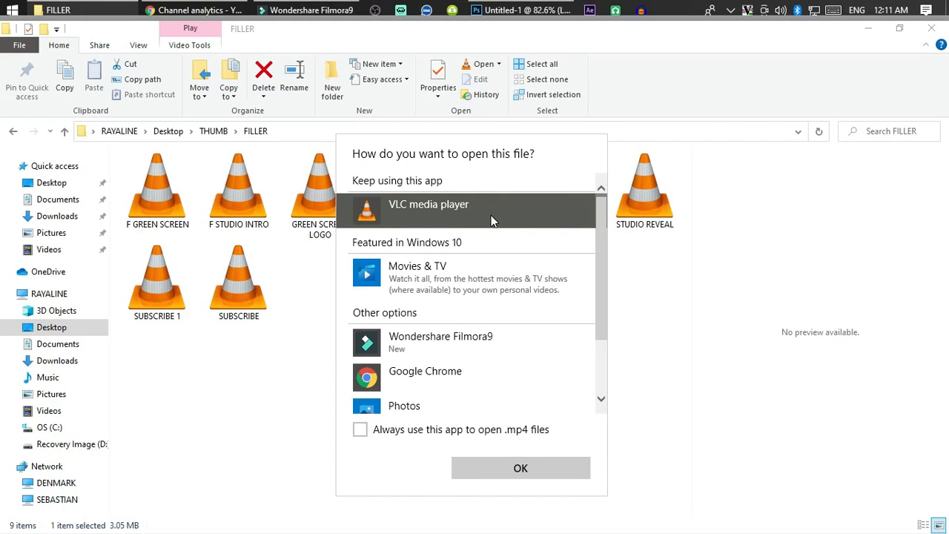
left_click(546, 477)
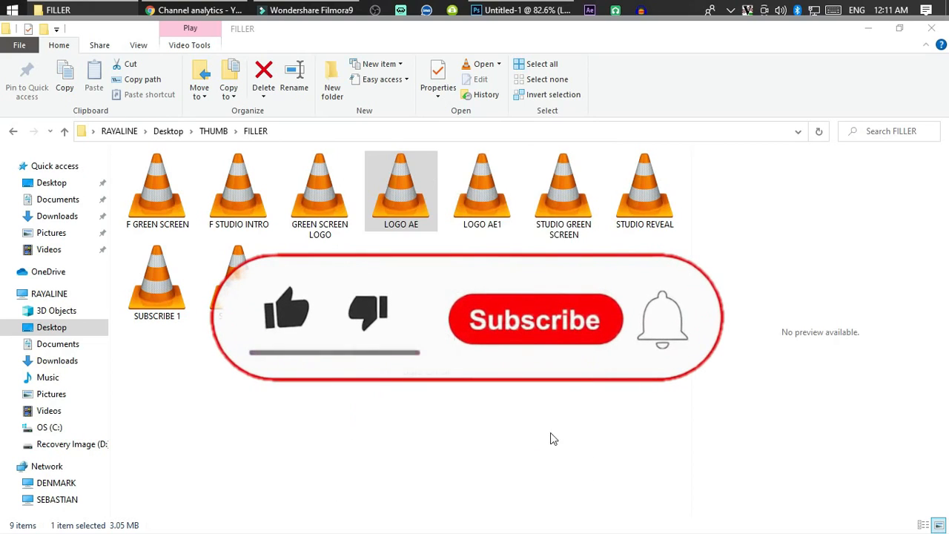